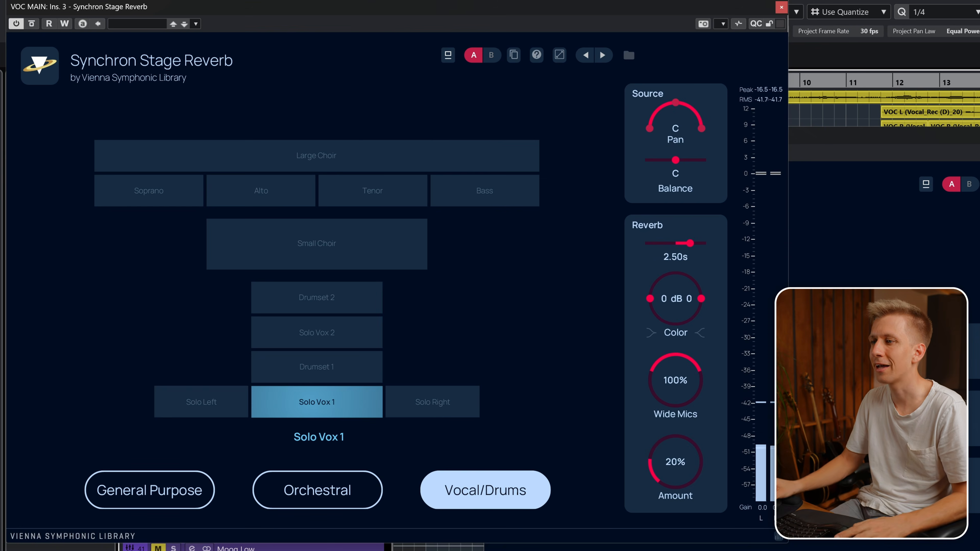
Set the Wide Mics level of the VOC MAIN reverb to 120%.
double_click(676, 380)
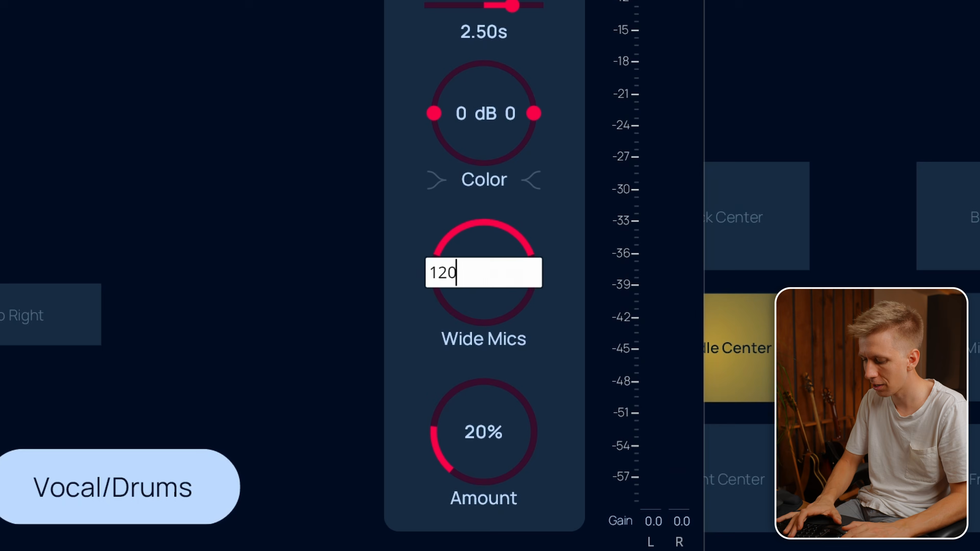
text(120)
key(Return)
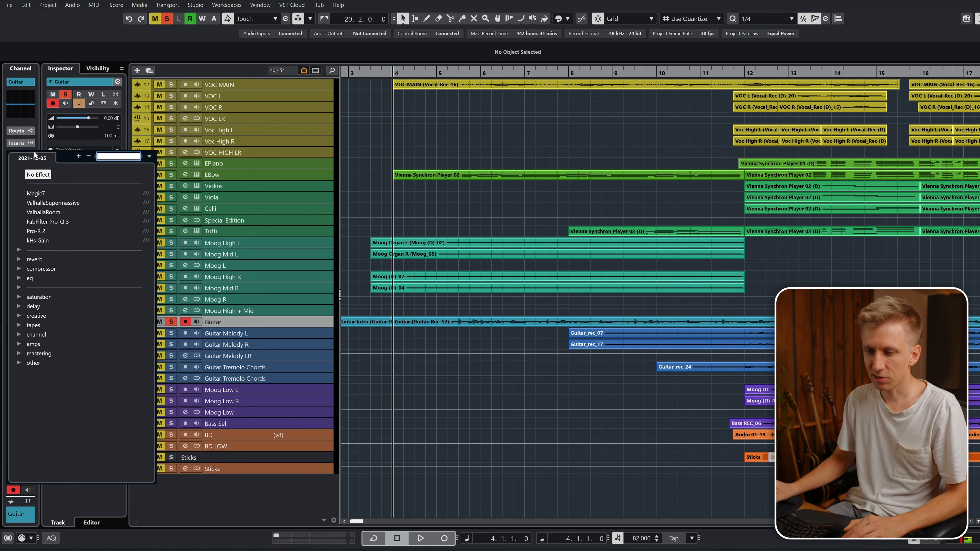
Search the insert effects for "sync" to add Synchron Stage Reverb to the Guitar track.
text(sync)
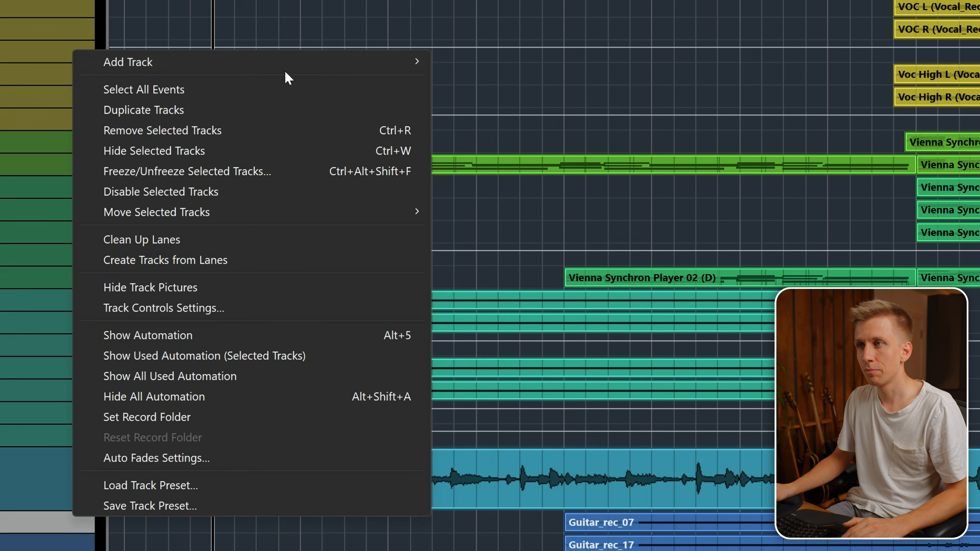
Add an audio track, try moving the Guitar clip onto it, and return the clip to the Guitar track.
mouse_move(293, 64)
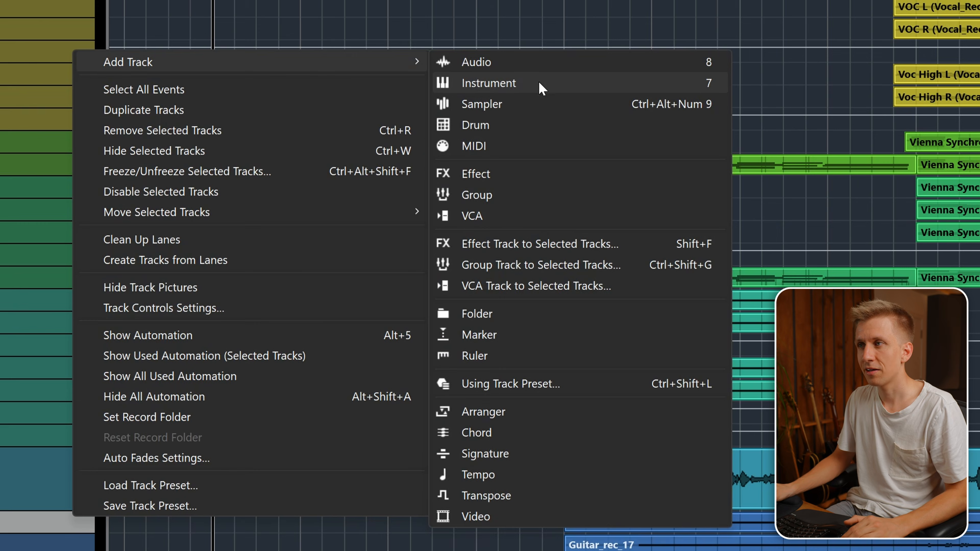
click(515, 67)
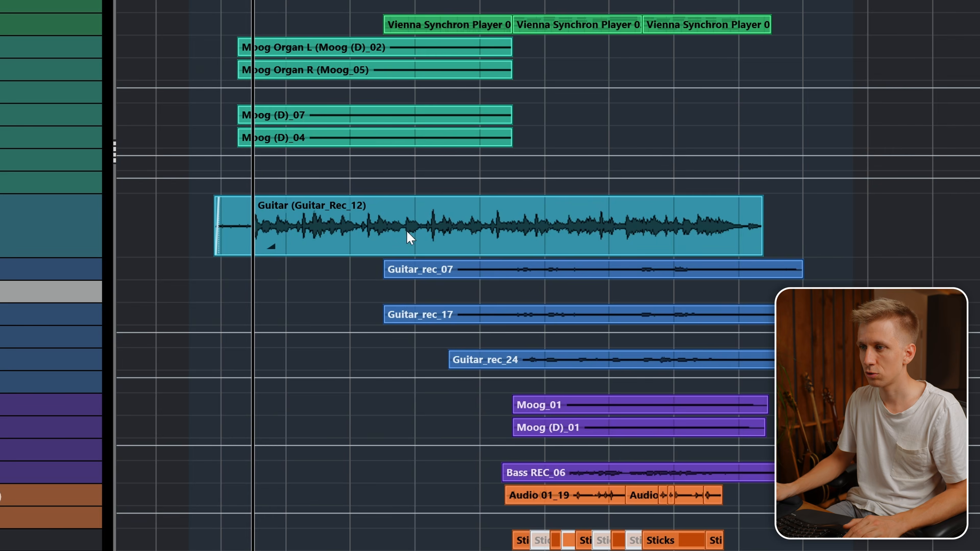
drag(407, 234, 344, 293)
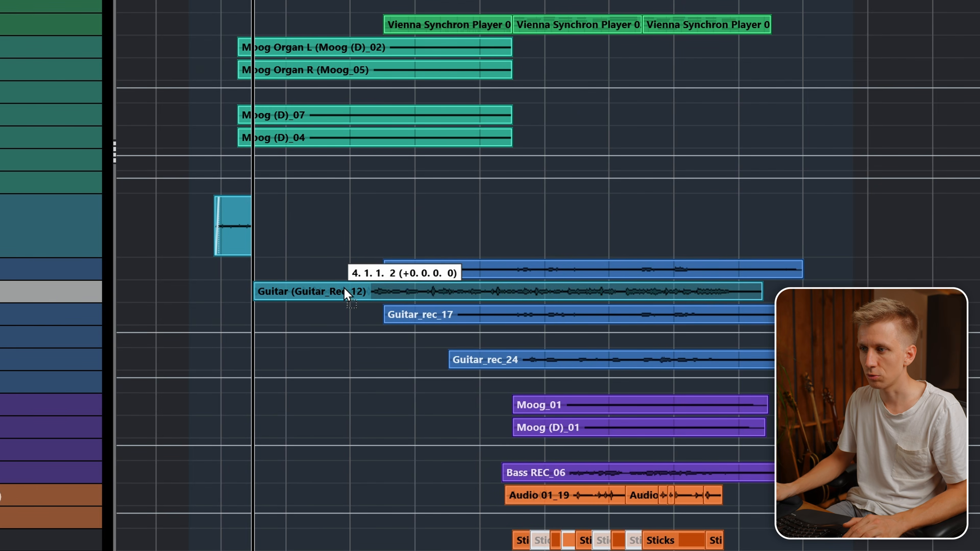
drag(344, 294, 345, 226)
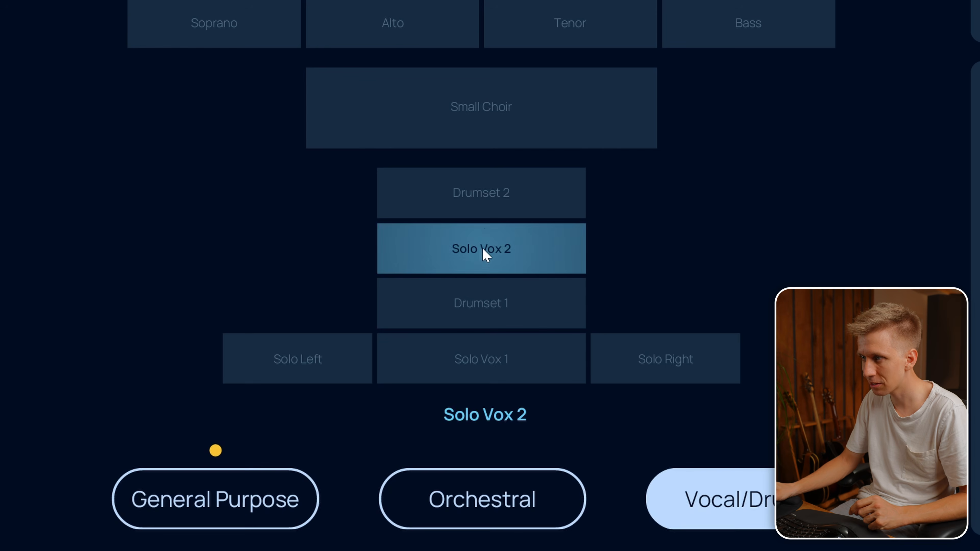
Choose the Drumset 1 stage position in the reverb's Vocal/Drums layout.
click(477, 291)
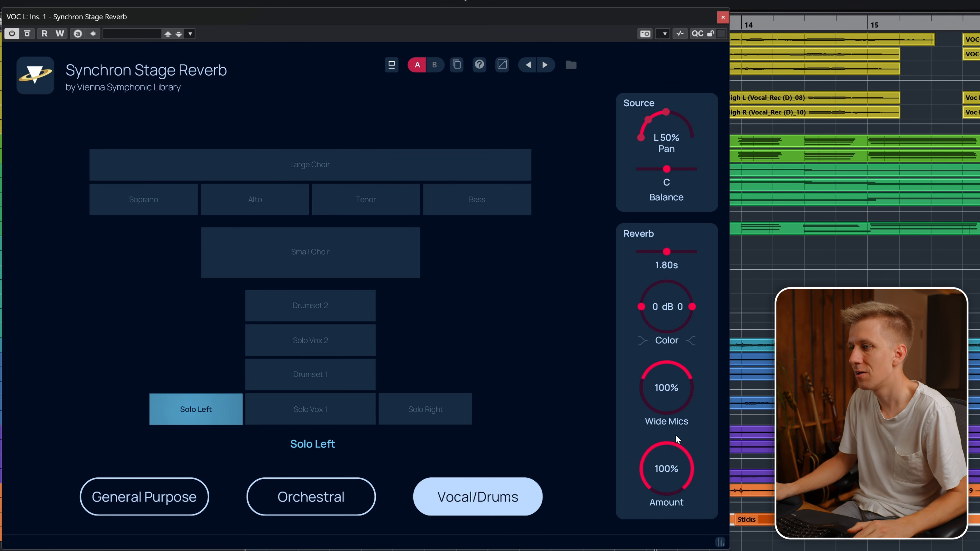
Lower the VOC L reverb Amount to 39% while playing it together with the soloed VOC MAIN track.
drag(667, 469, 654, 546)
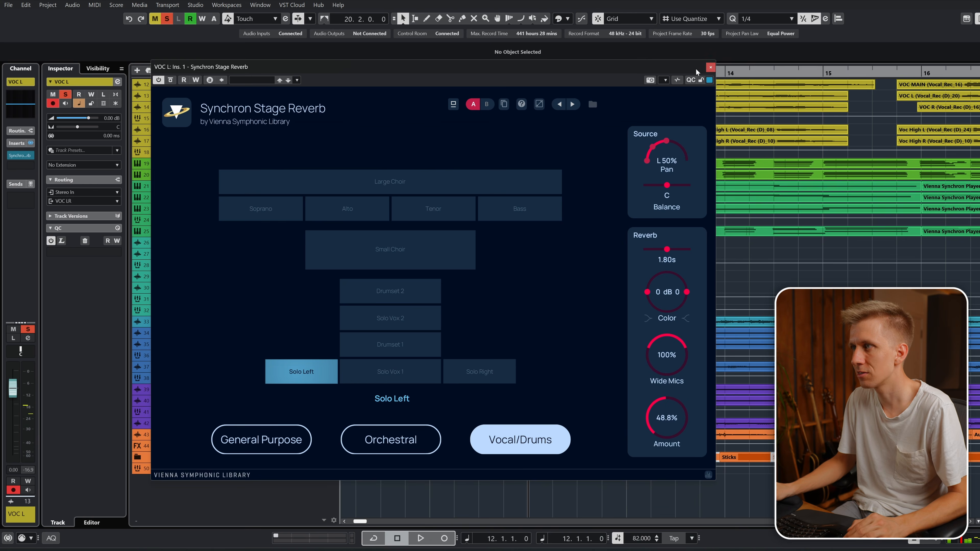
drag(696, 72, 720, 170)
click(312, 82)
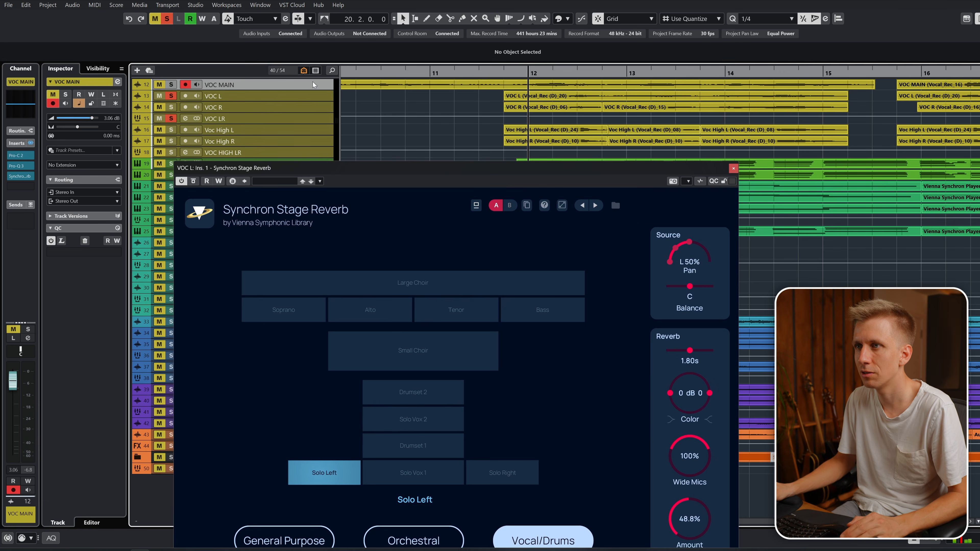
drag(430, 167, 390, 47)
key(space)
drag(640, 394, 640, 401)
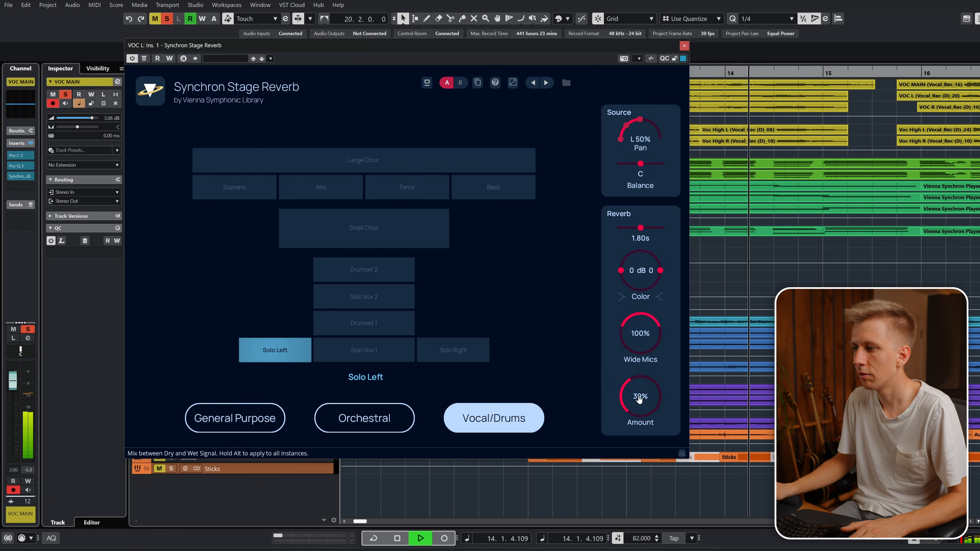
click(684, 47)
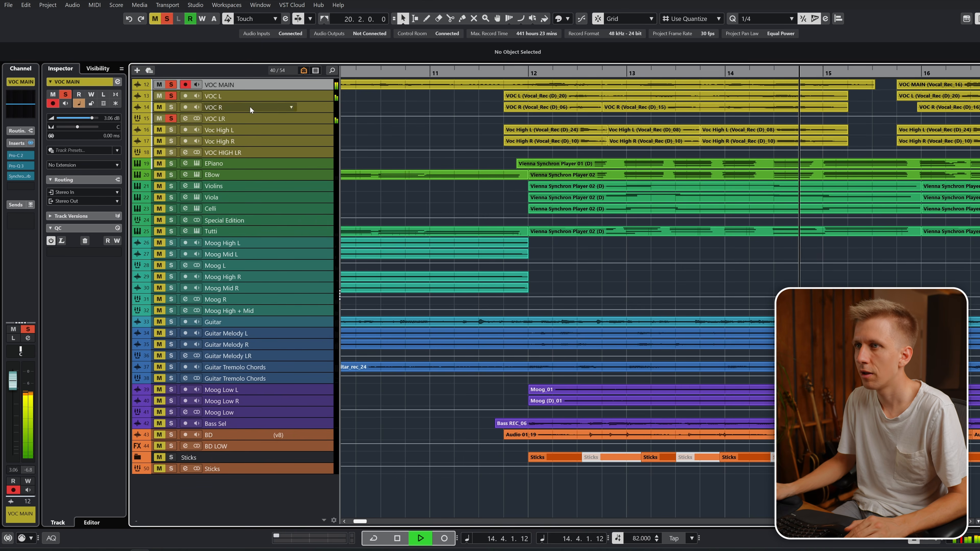
Solo VOC R and copy the Synchron Stage Reverb insert from VOC L to VOC R in the mixer.
click(321, 104)
key(space)
key(Up)
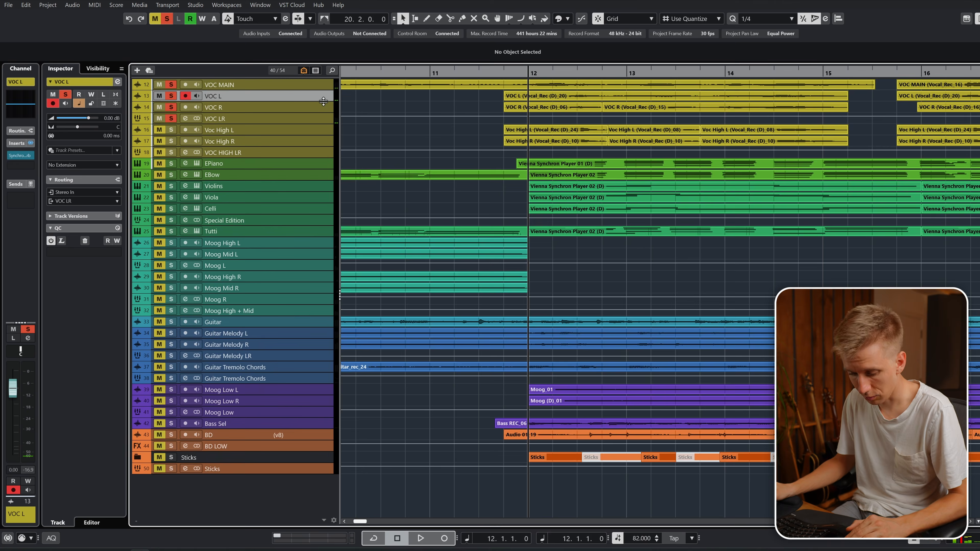
key(F3)
drag(44, 203, 71, 204)
click(614, 64)
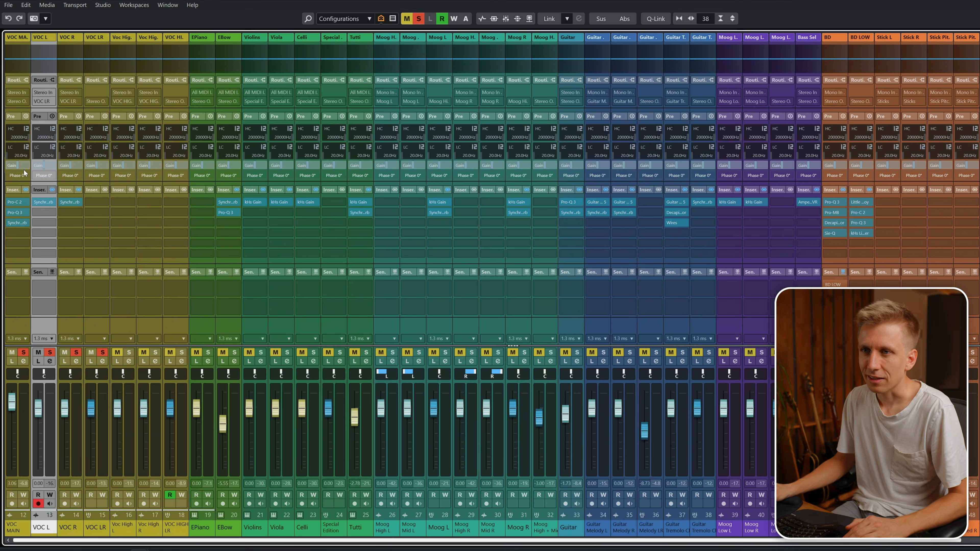
Set the reverb time to 2.2 s on VOC L and VOC R, and place VOC R at Solo Right panned R 49%.
click(43, 202)
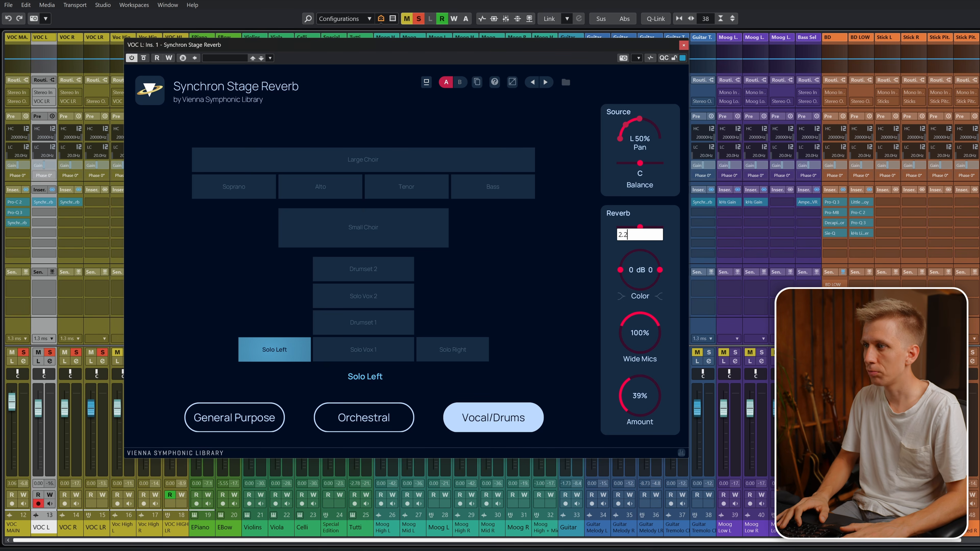
click(683, 45)
click(70, 202)
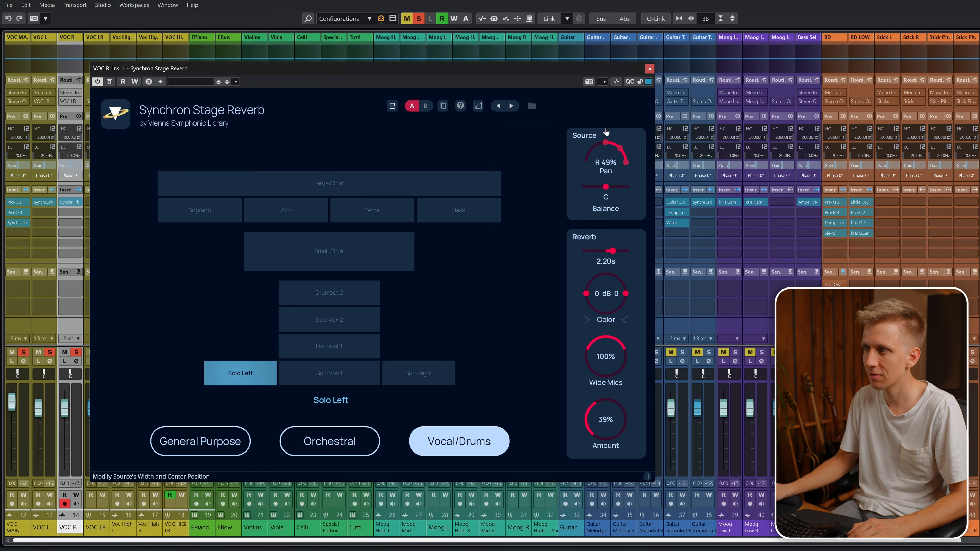
click(418, 373)
click(650, 69)
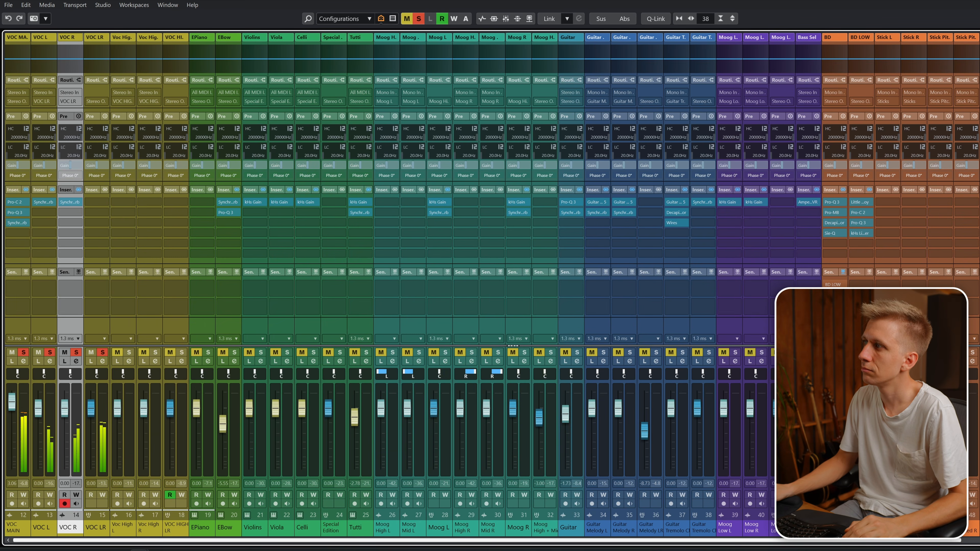
Lower the VOC LR group volume to -2.16 dB while playing back the soloed vocals in the project.
key(F3)
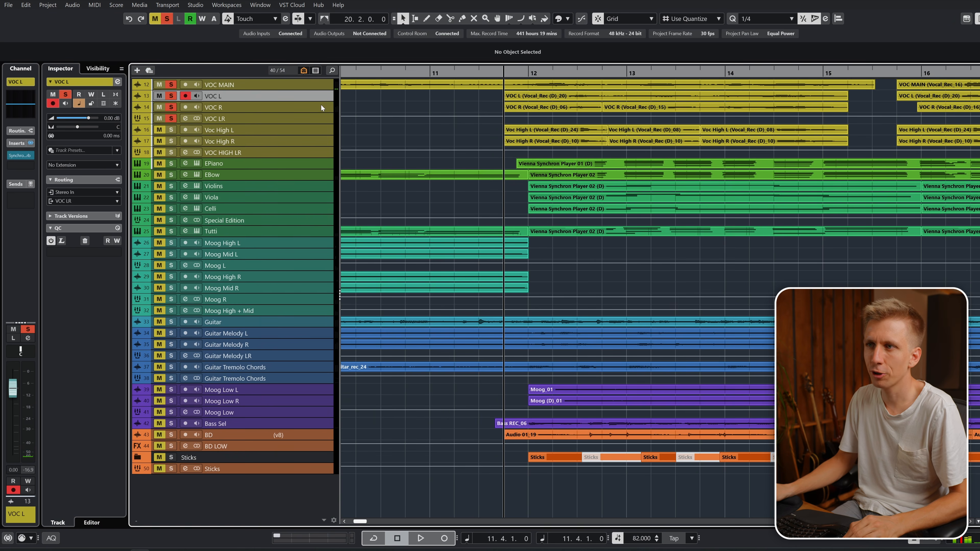
key(space)
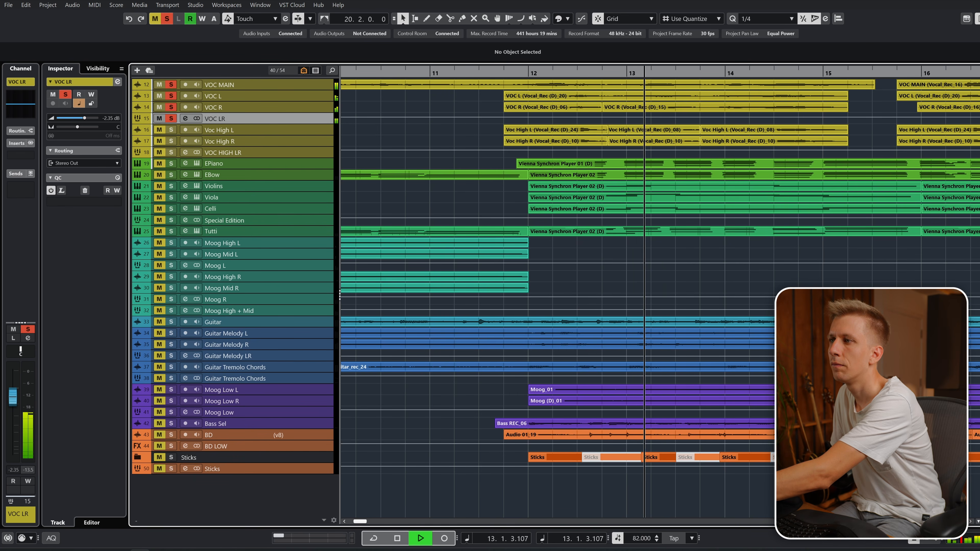
key(space)
Clear all solos, then solo the Voc High L track and play it.
key(Down)
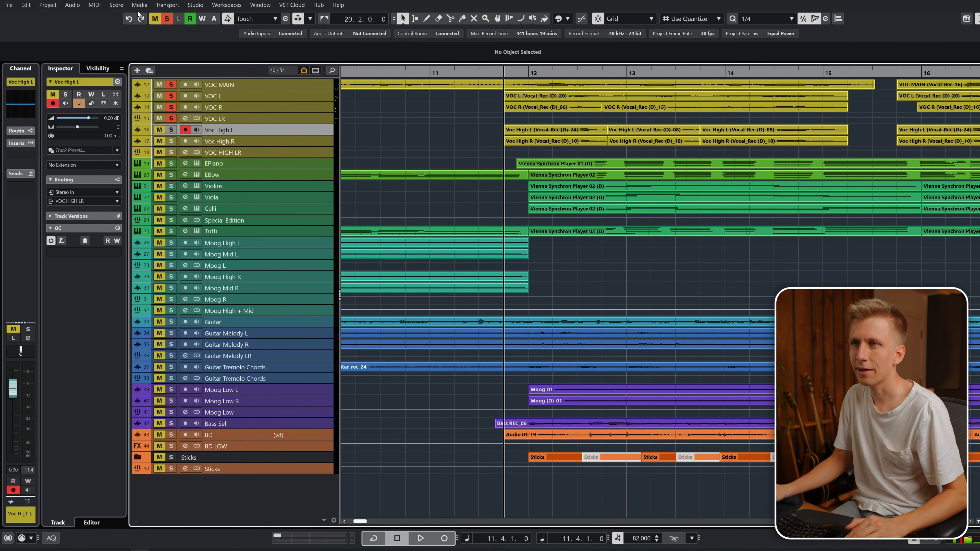
click(166, 18)
key(s)
key(space)
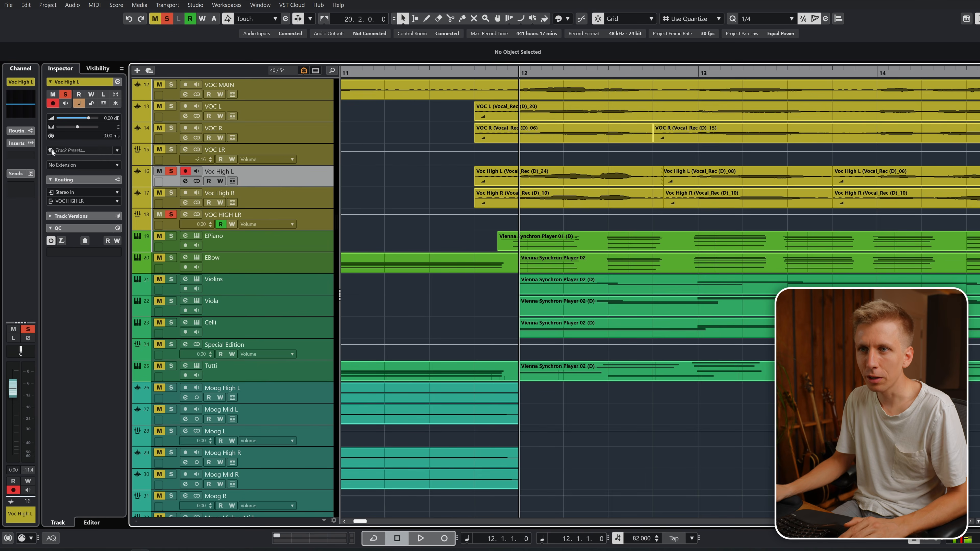
Insert Synchron Stage Reverb on Voc High L, placed at the Soprano position and panned L 51%.
click(39, 158)
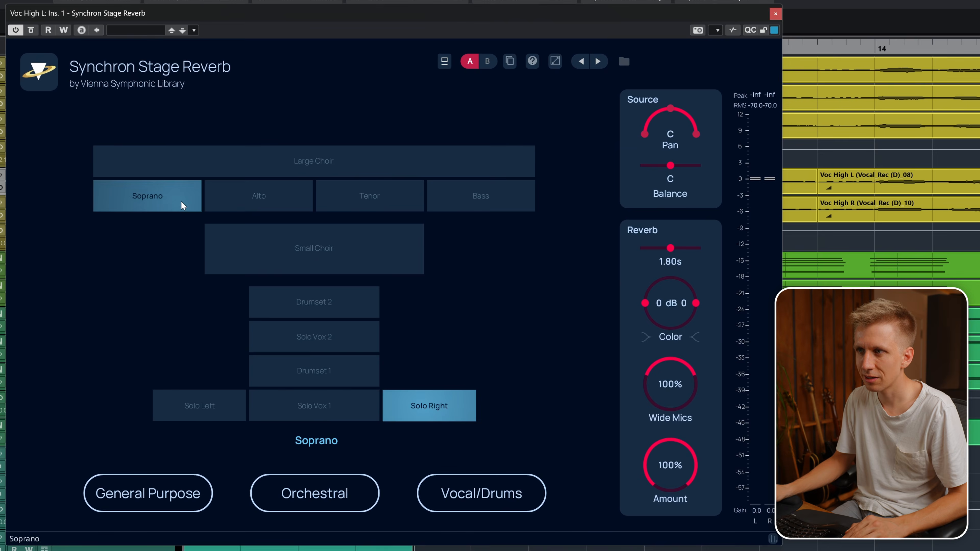
click(182, 205)
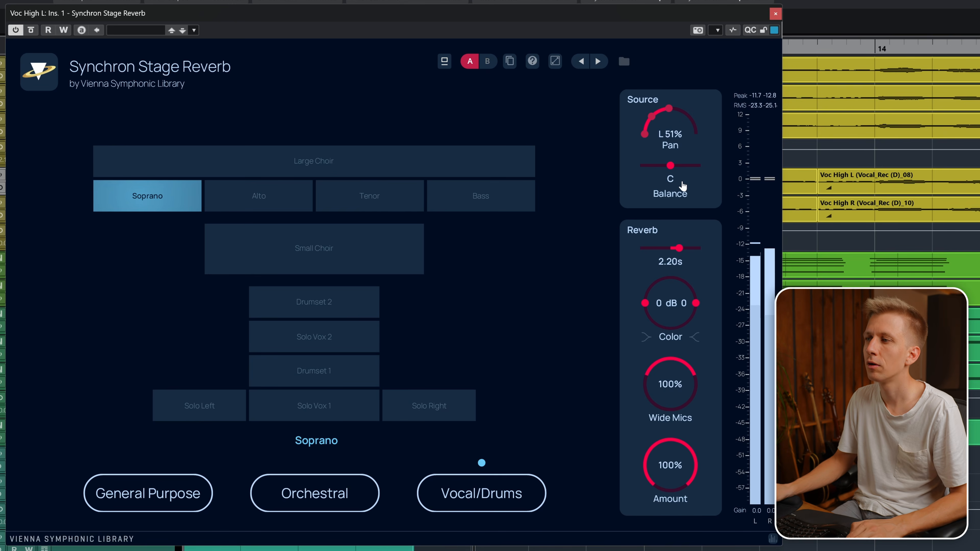
Try reverb times of 3.6 s and 3.2 s on Voc High L during playback.
drag(679, 248, 694, 248)
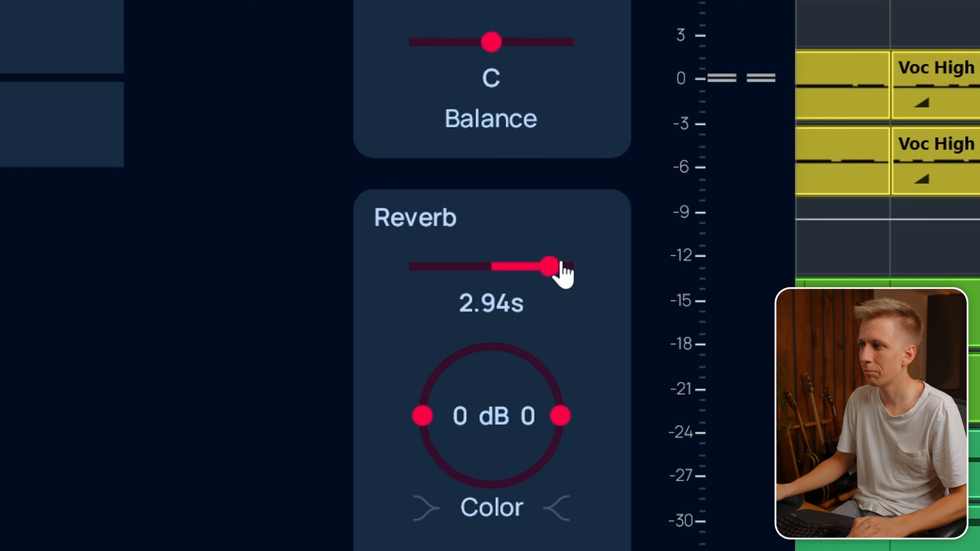
key(space)
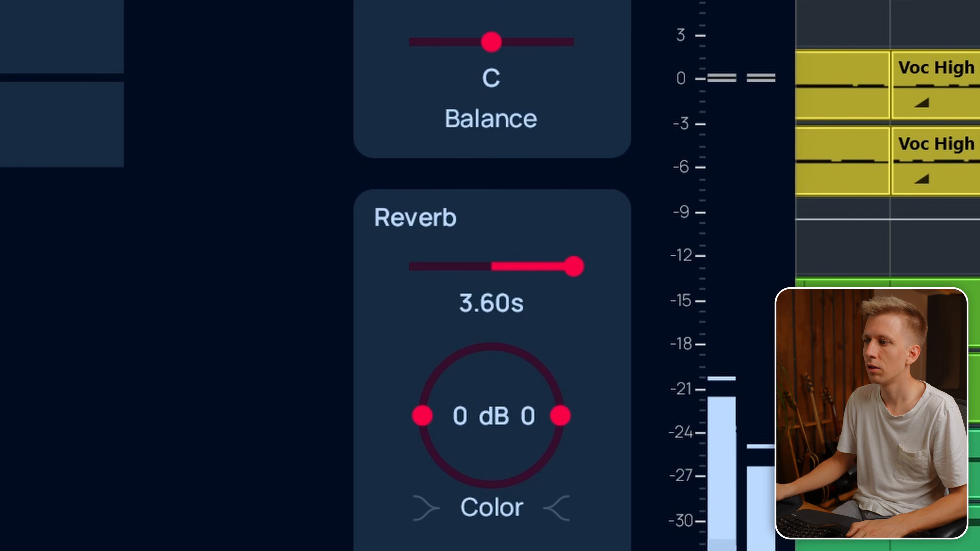
double_click(493, 305)
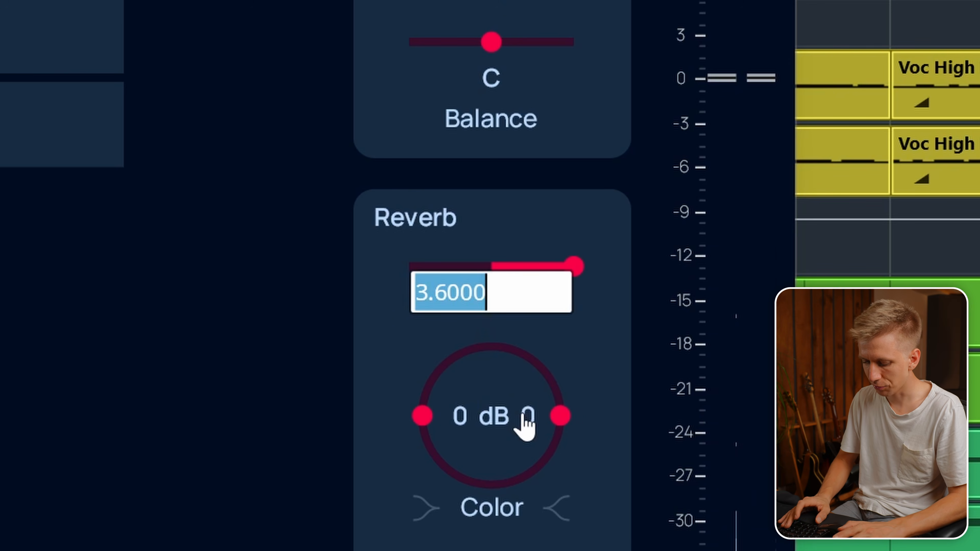
text(3.1)
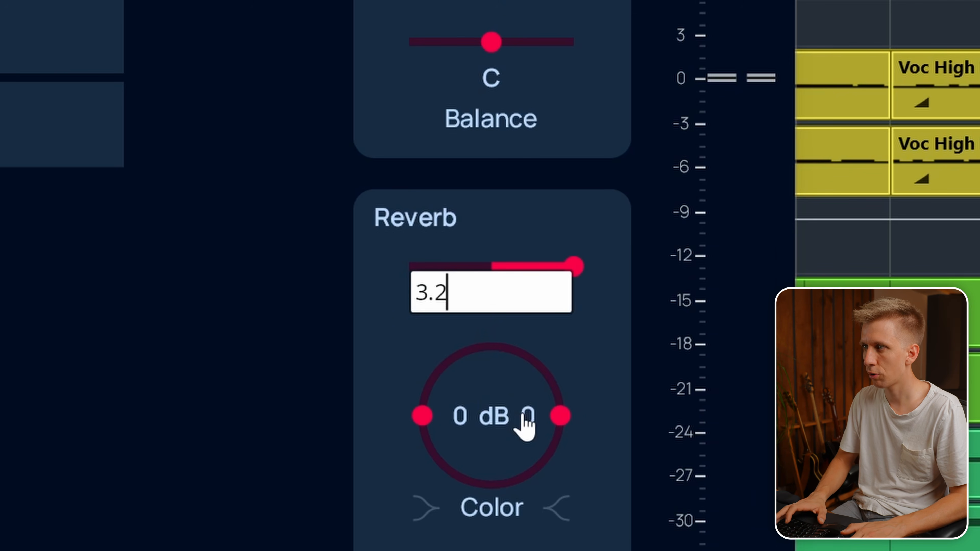
key(Return)
Set the Voc High L reverb to Color -5 and 3 dB, Wide Mics 200%, Amount 42.6% and reverb time 2.4 s.
drag(560, 417, 547, 380)
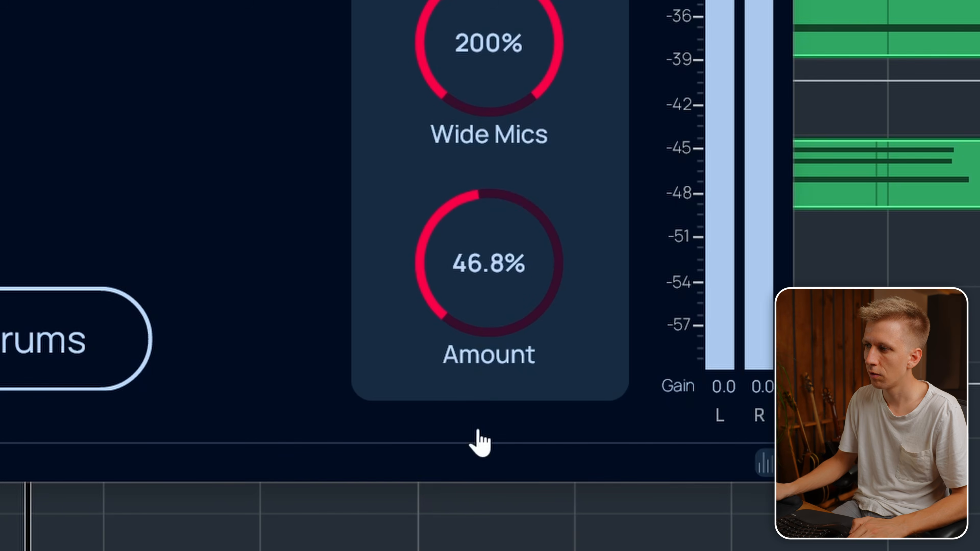
drag(473, 429, 449, 300)
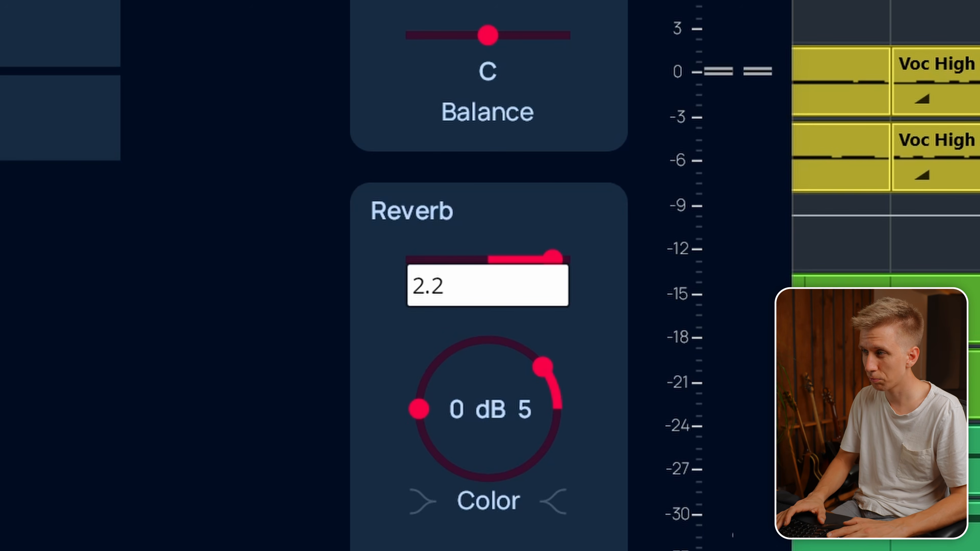
key(BackSpace)
text(4)
key(Return)
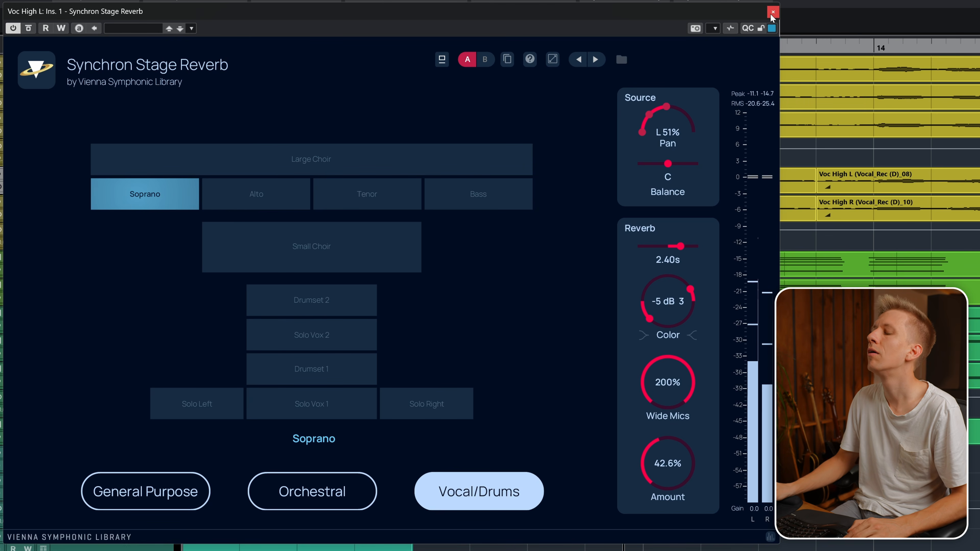
click(772, 12)
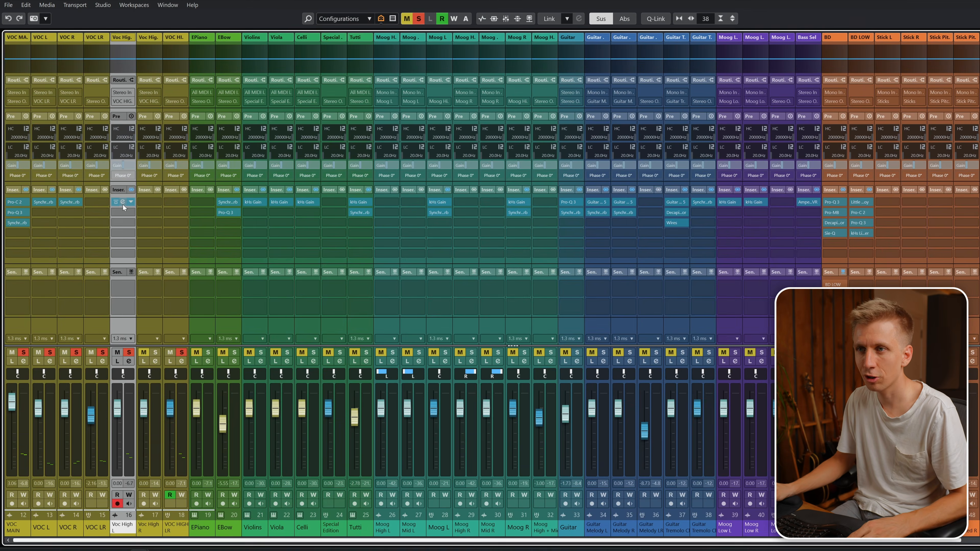
Copy the Synchron Stage Reverb insert from Voc High L to Voc High R in the mixer.
drag(123, 205, 124, 206)
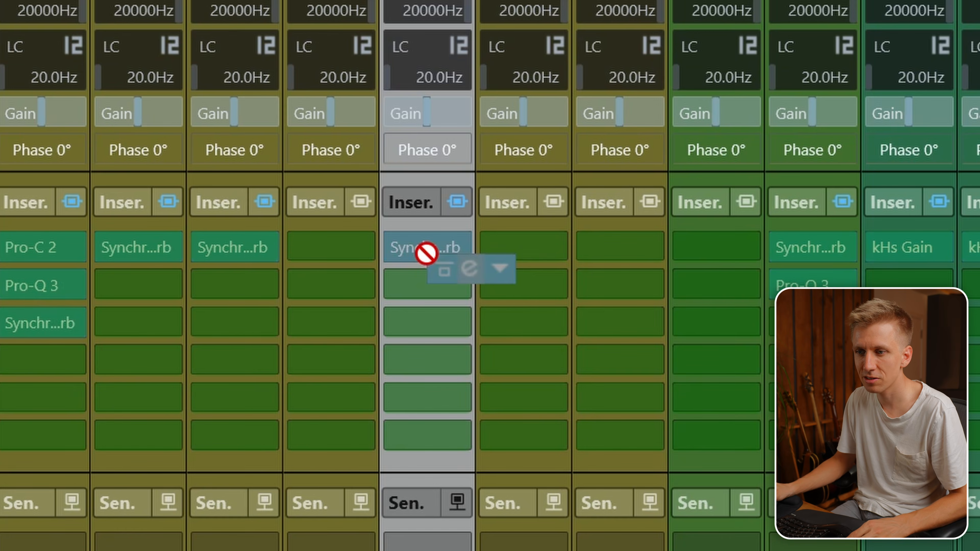
drag(426, 253, 535, 251)
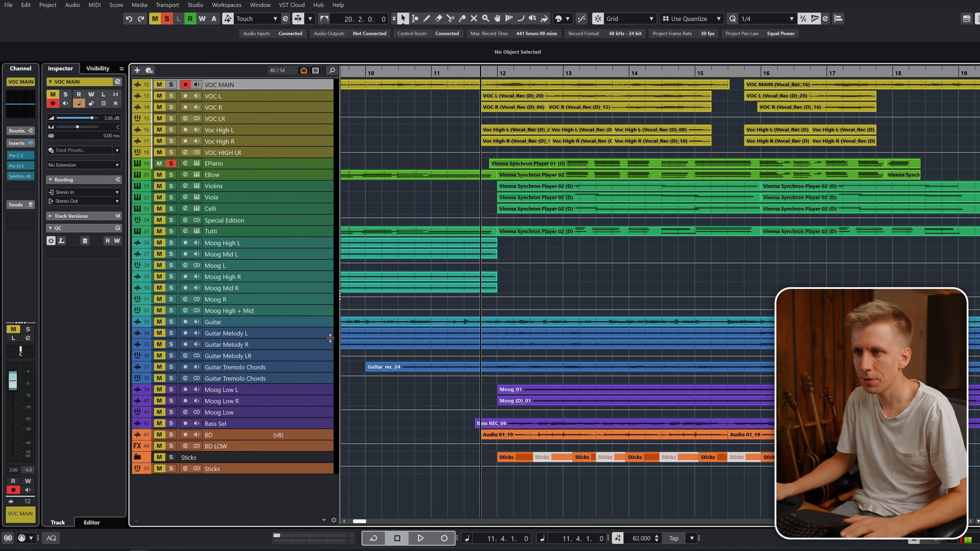
Solo the Guitar and EPiano tracks together and insert Synchron Stage Reverb on EPiano.
click(324, 324)
click(324, 164)
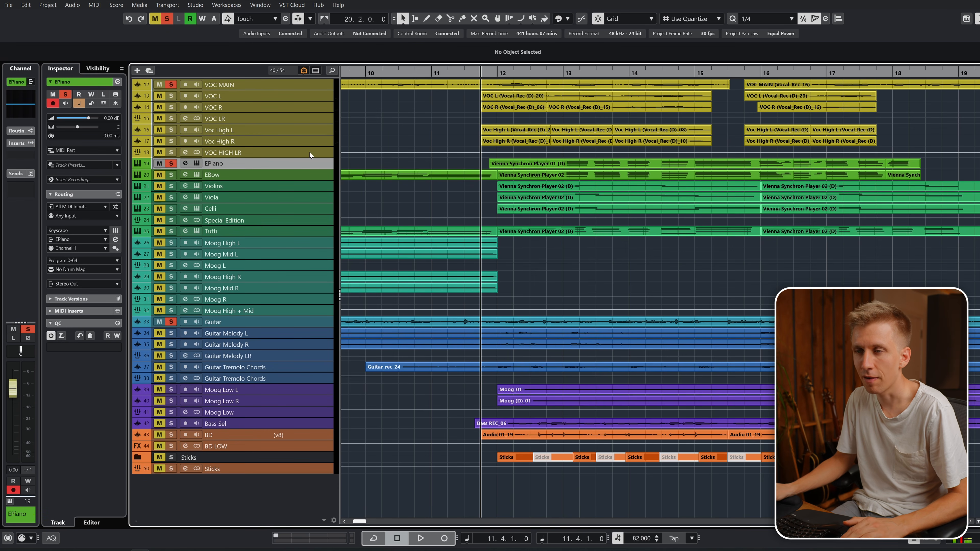
click(28, 156)
text(sy)
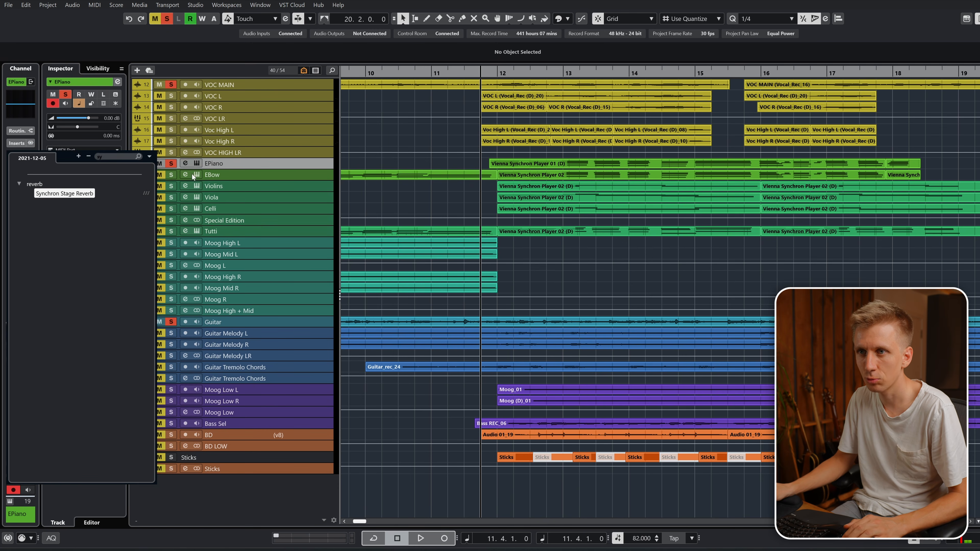
key(Return)
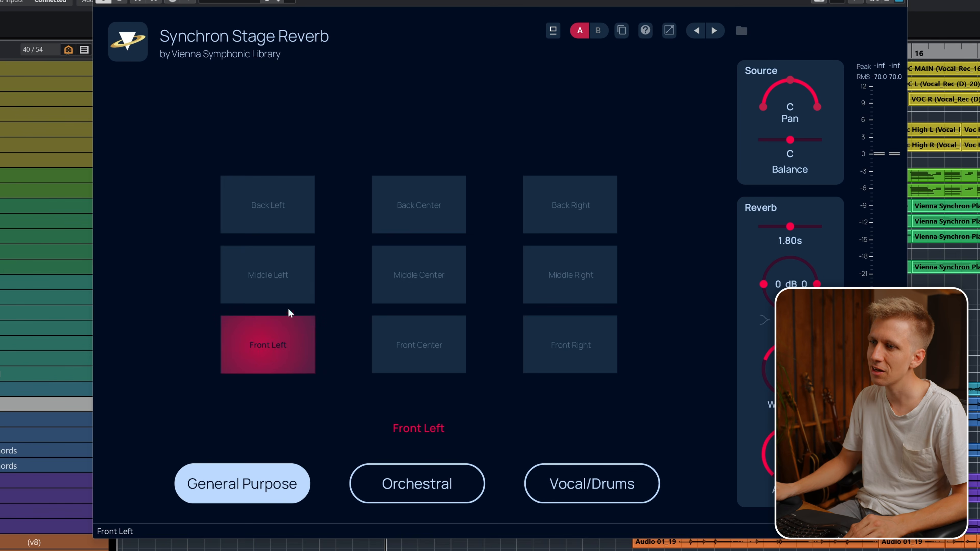
Place the Guitar Melody L reverb at Middle Left and narrow its source pan toward the left.
click(288, 299)
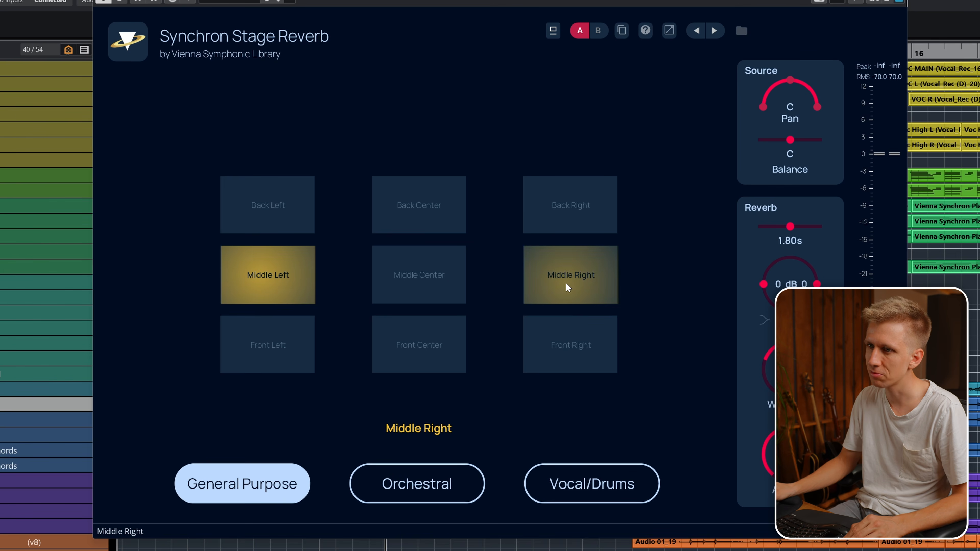
drag(817, 107, 800, 77)
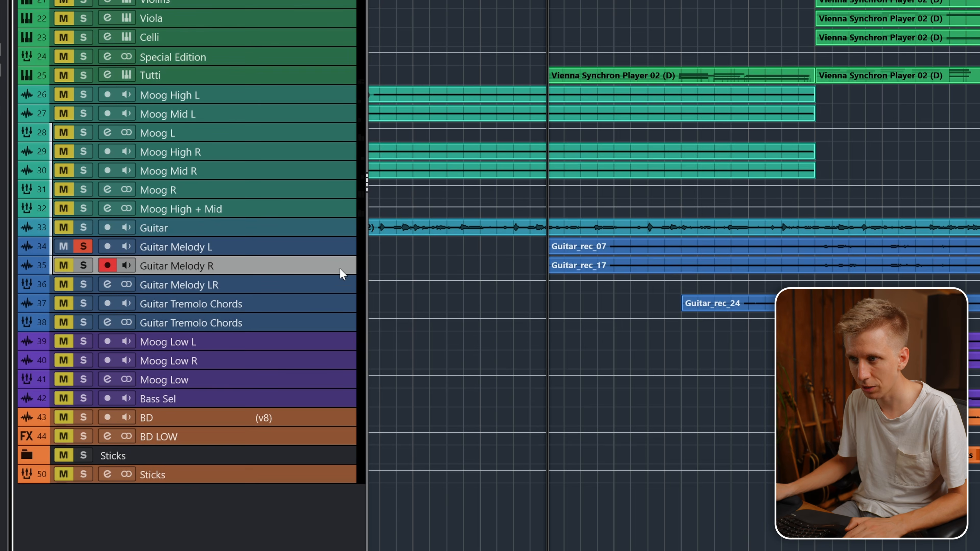
click(335, 253)
key(ctrl+shift+d)
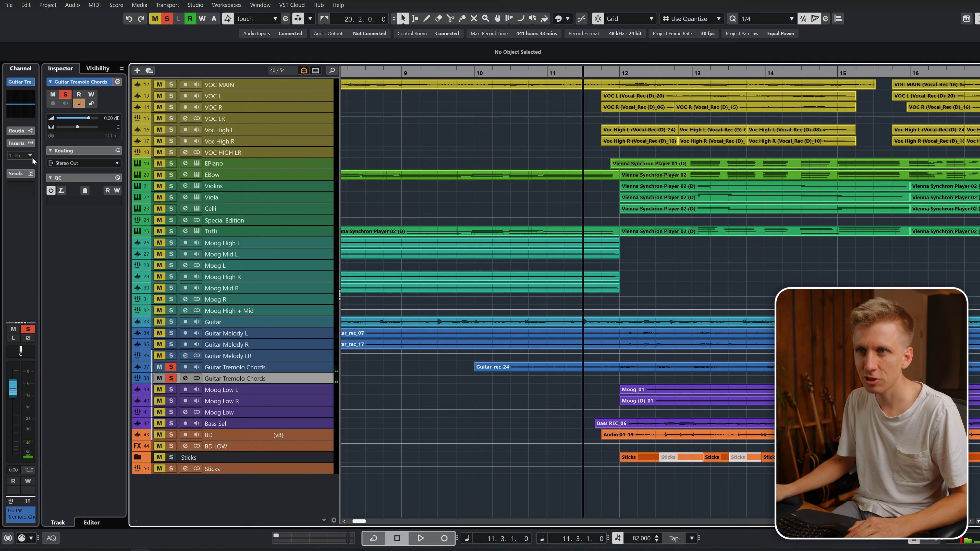
Insert Synchron Stage Reverb on the Guitar Tremolo Chords group, placed at Middle Center.
click(32, 158)
key(Return)
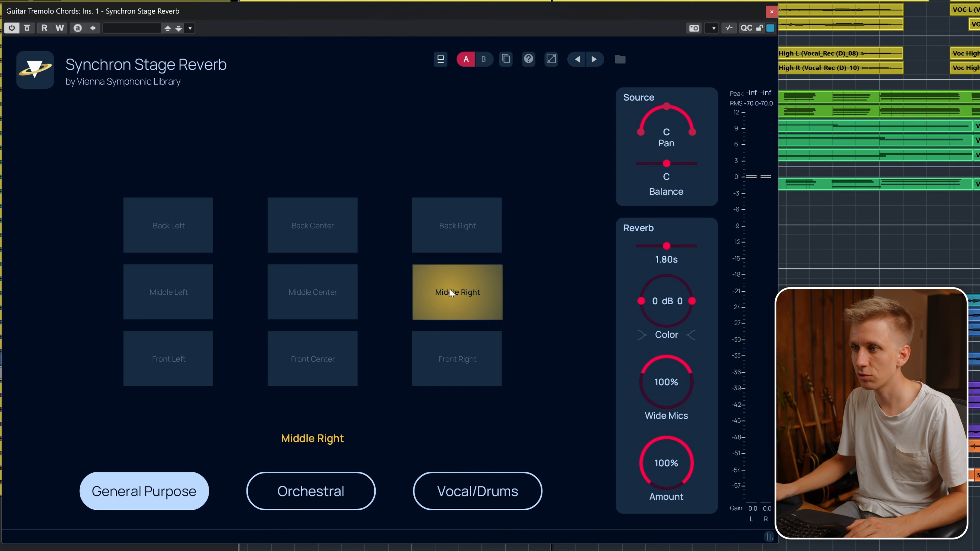
click(339, 300)
Set the Guitar Tremolo Chords reverb to Wide Mics 200% and Color 0 and 3 dB, and lengthen its reverb time.
drag(666, 381, 666, 393)
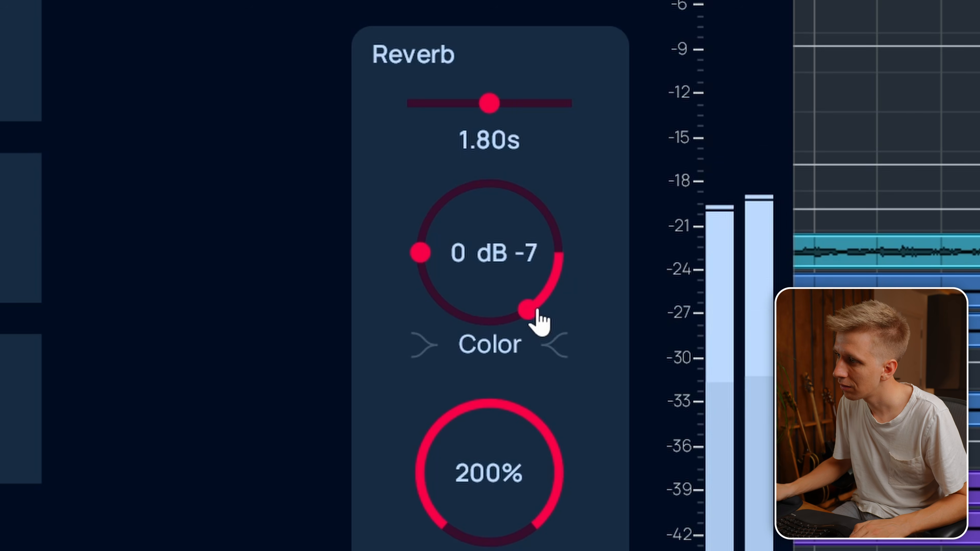
drag(529, 314, 546, 222)
key(space)
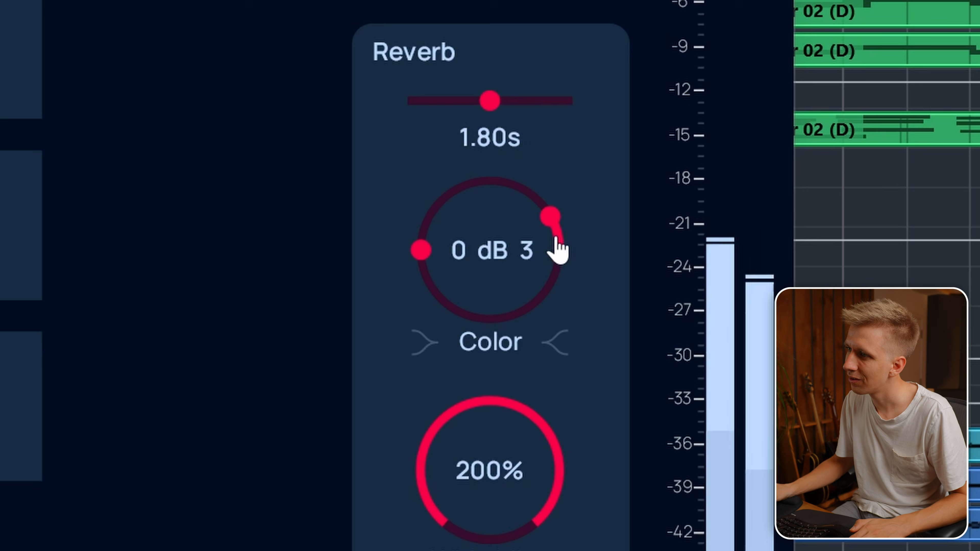
drag(489, 102, 517, 112)
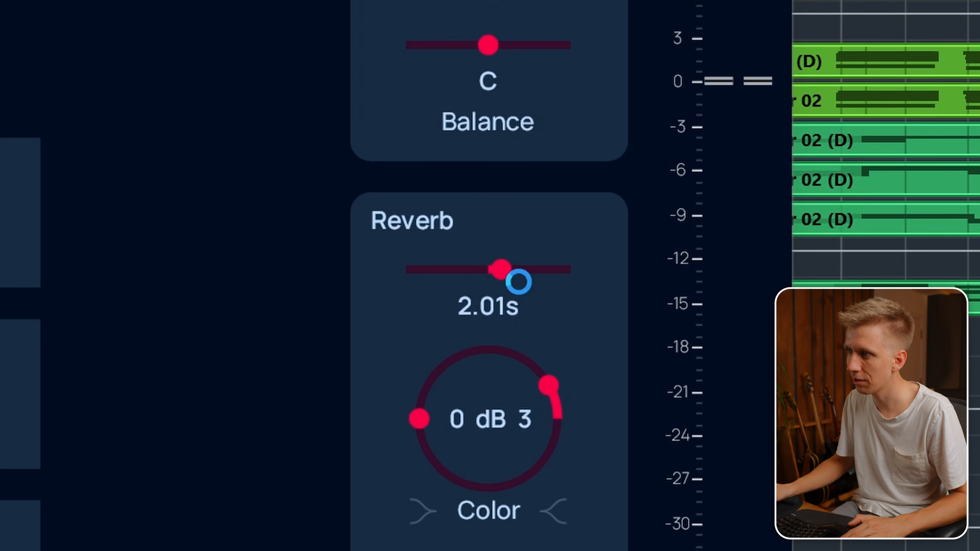
drag(518, 282, 530, 282)
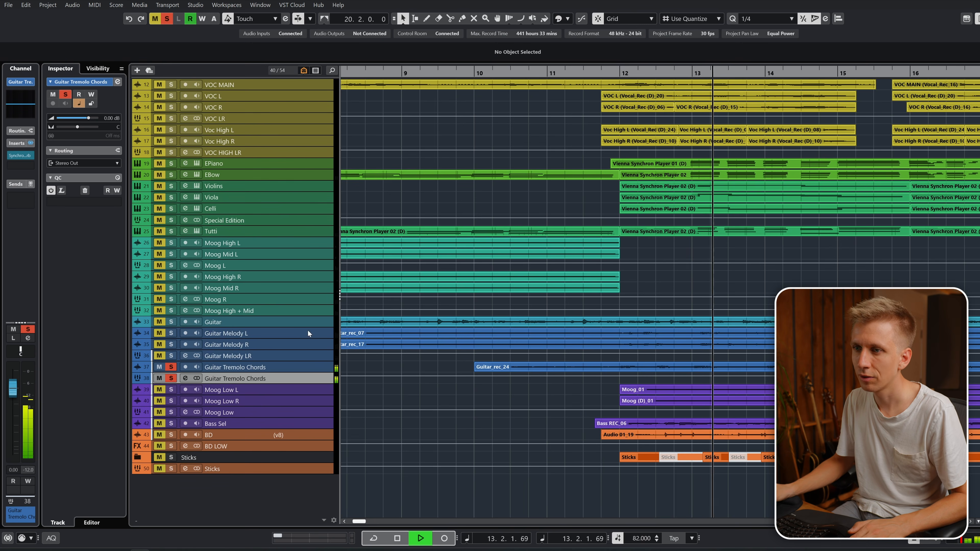
Solo the guitar melody tracks along with the tremolo chords and play them back together.
key(space)
click(323, 357)
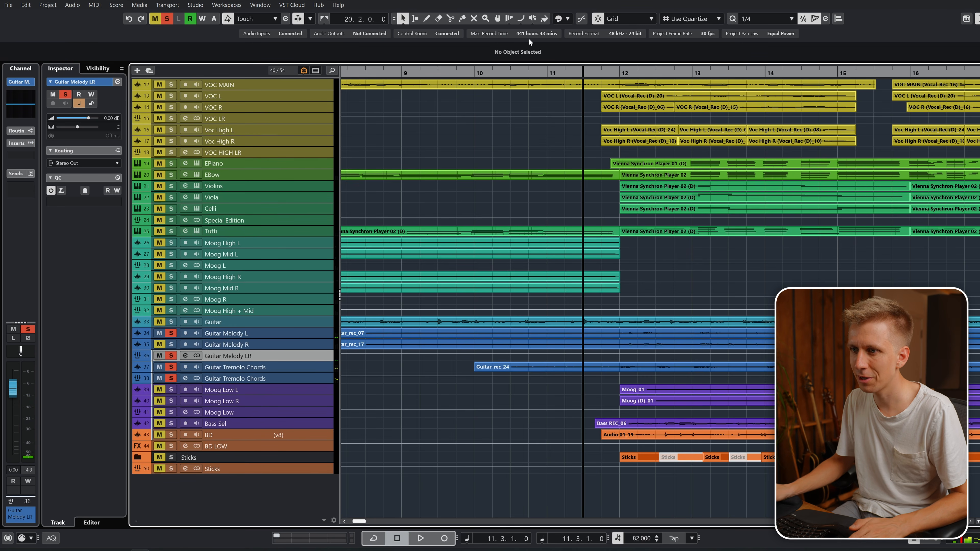
key(Down)
key(Down)
key(space)
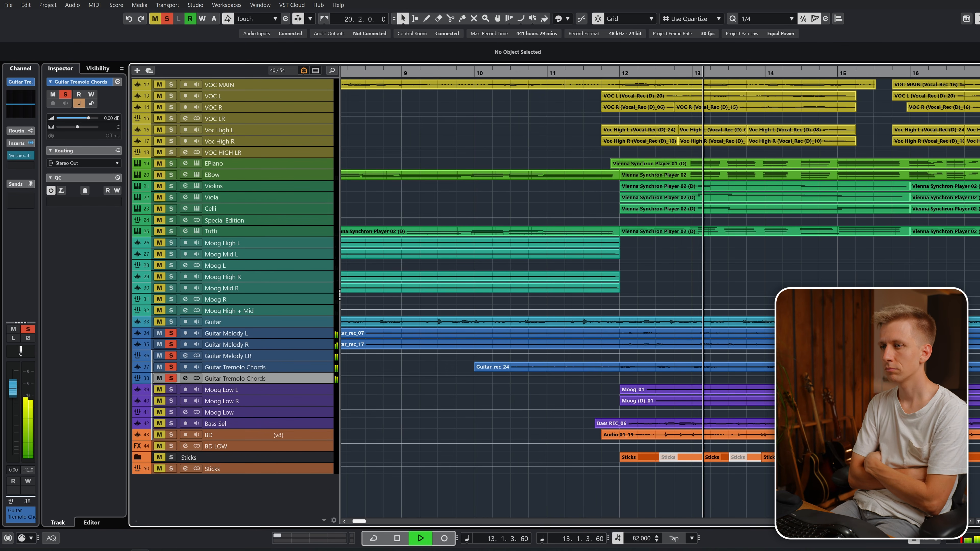
Insert Synchron Stage Reverb on the Moog R group at Middle Right, with source pan R 50% and Amount 75%.
scroll(509, 190, down, 3)
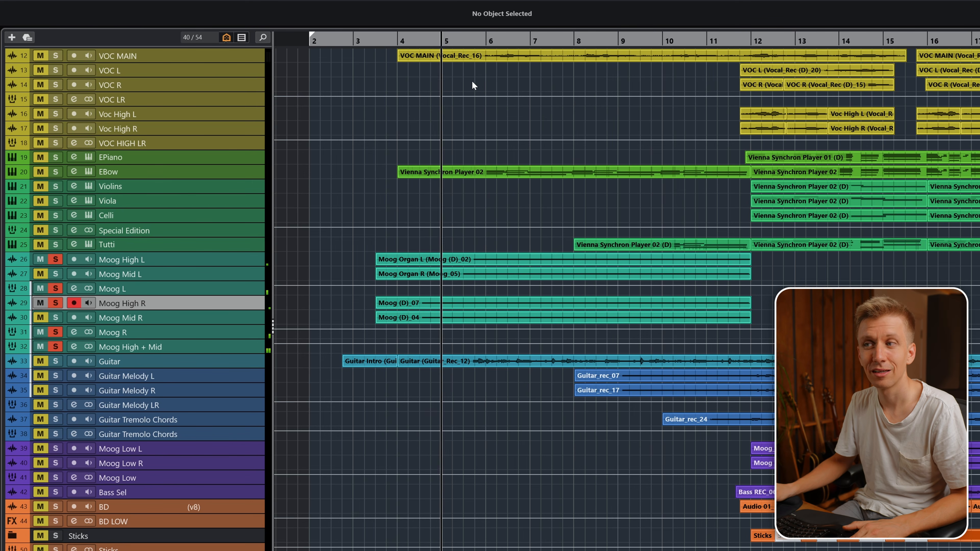
key(space)
click(425, 259)
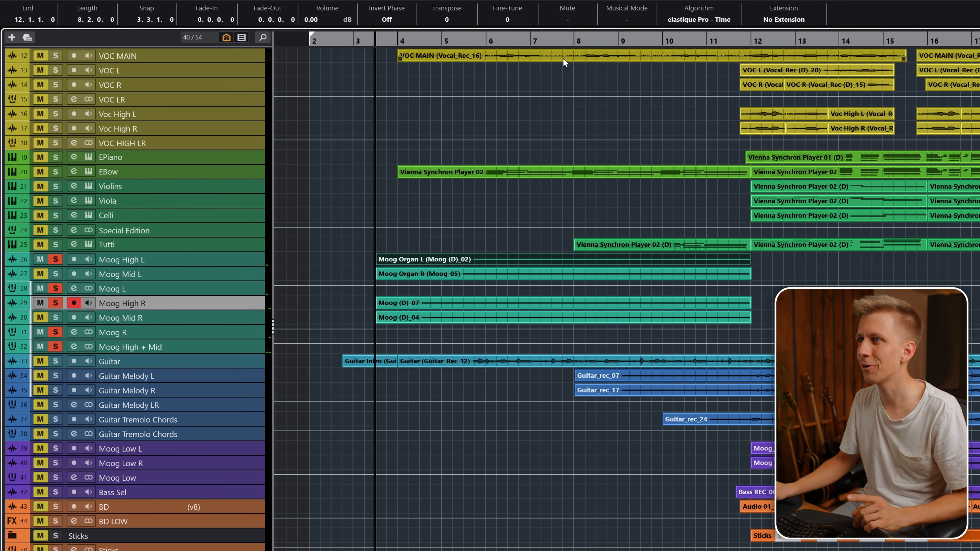
scroll(507, 20, down, 2)
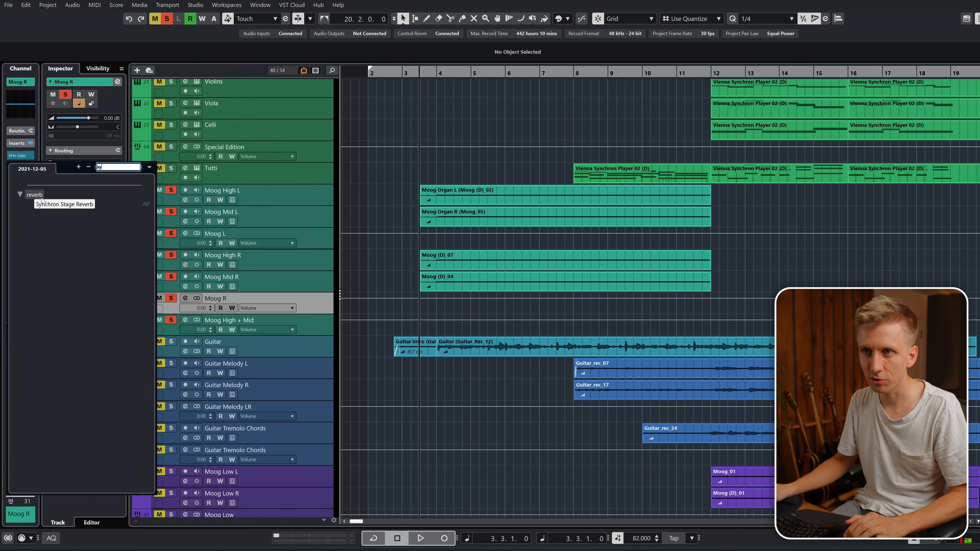
click(41, 200)
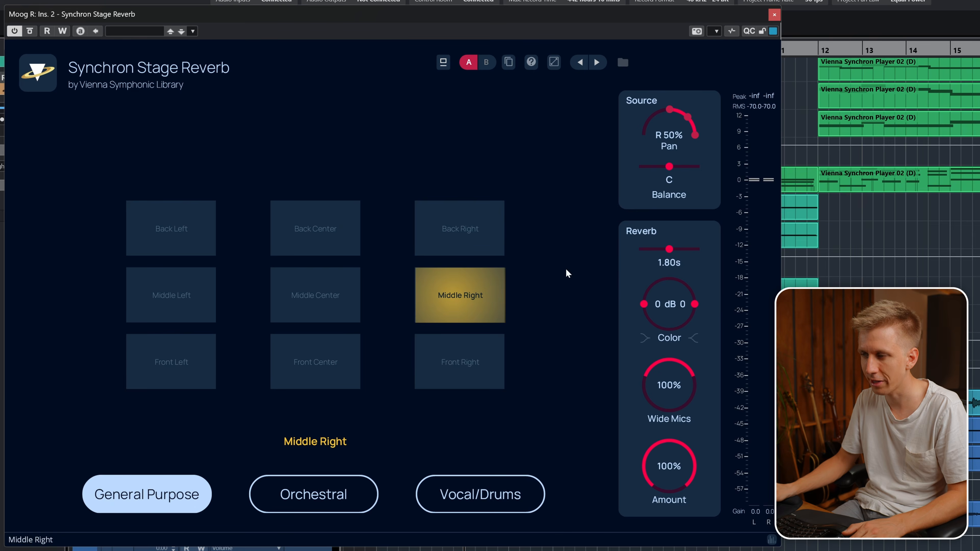
drag(668, 469, 651, 440)
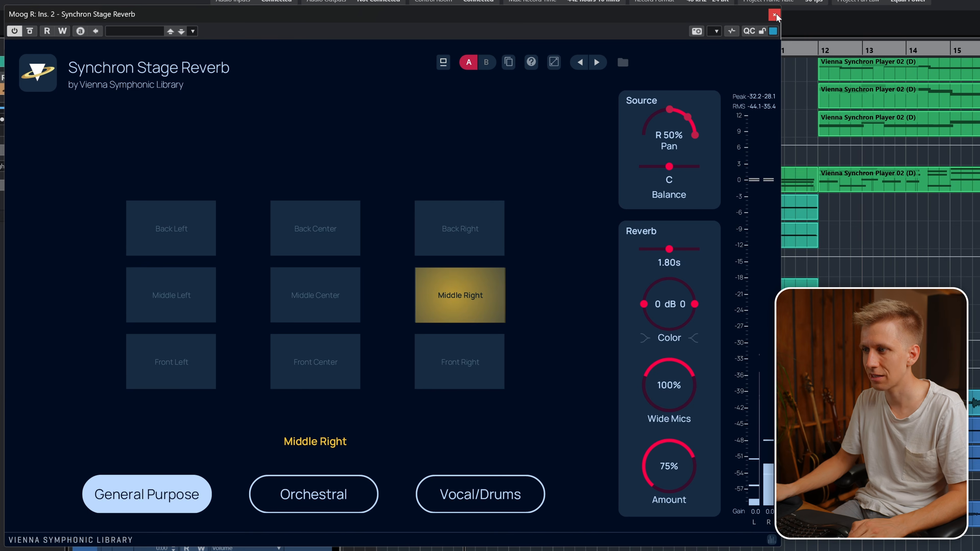
click(775, 15)
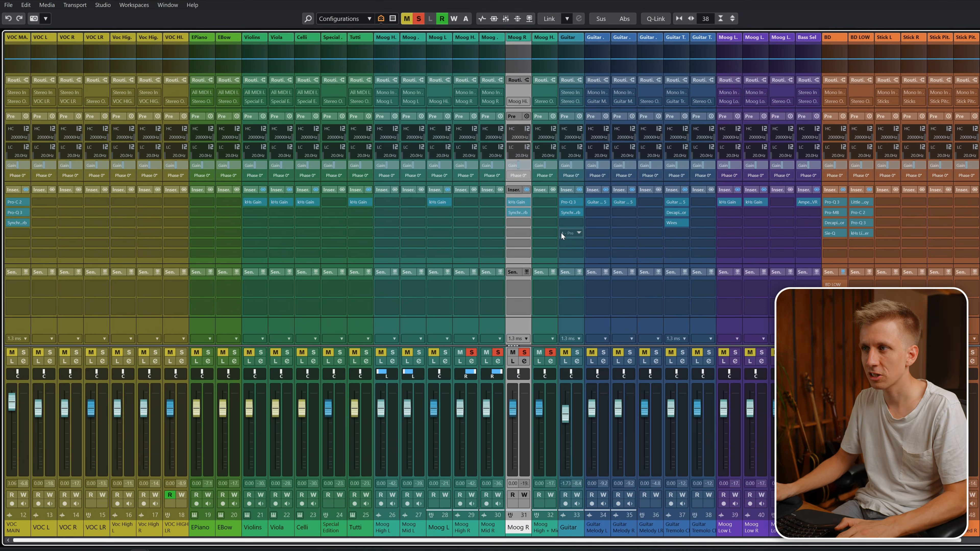
Copy the reverb insert from Moog R to Moog L in the mixer and set its source pan to L 50%.
drag(560, 232, 566, 235)
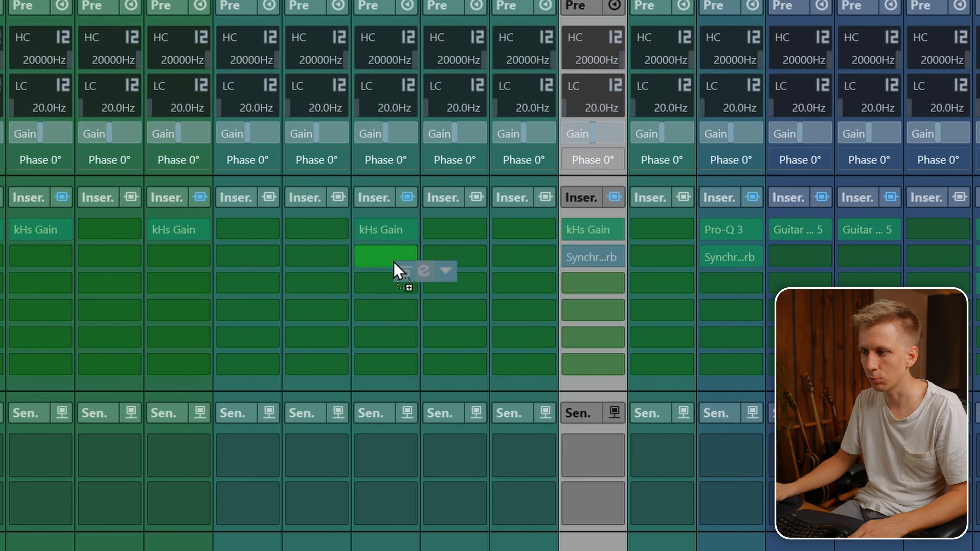
drag(393, 262, 394, 261)
click(384, 255)
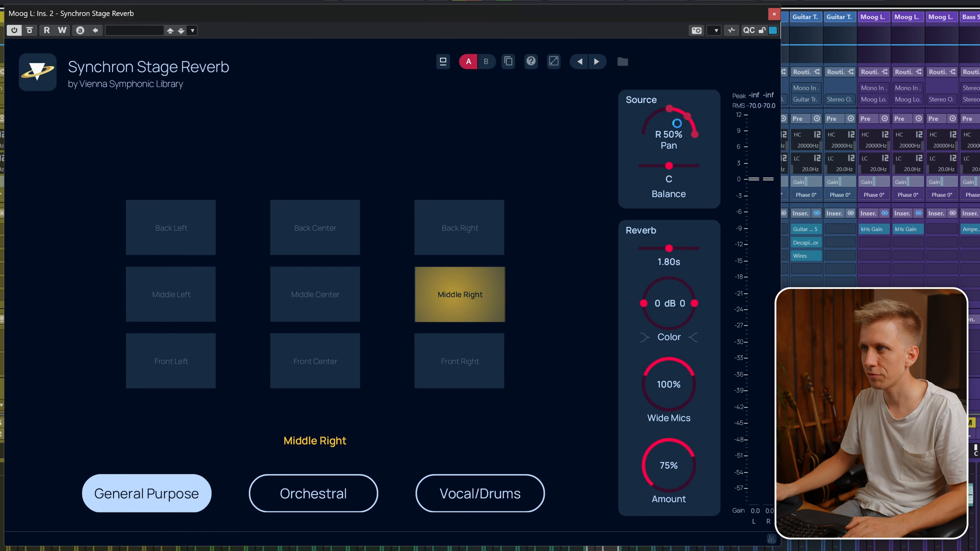
double_click(687, 118)
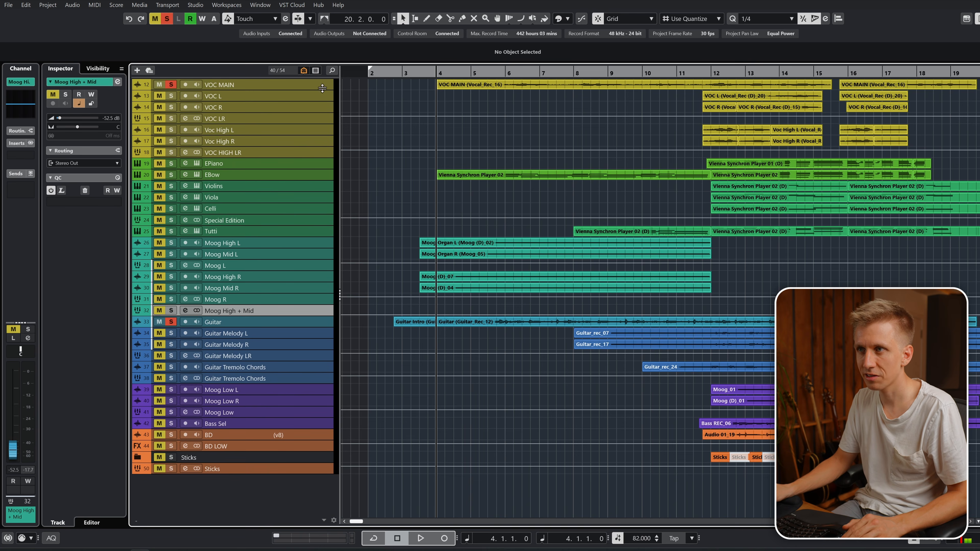
Play the Moogs with the main vocal and guitar, and move the Moog R reverb to Back Right and Moog L to Back Left.
click(324, 85)
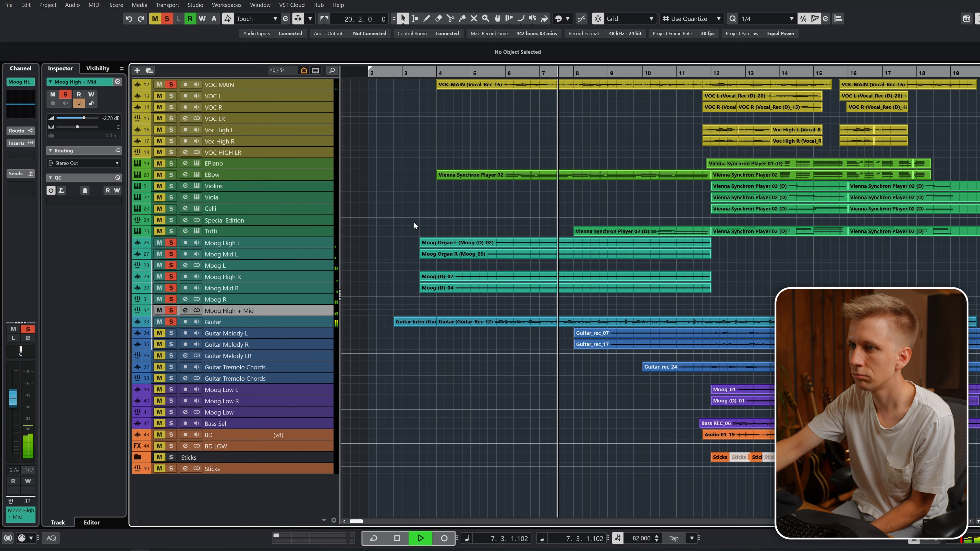
key(Up)
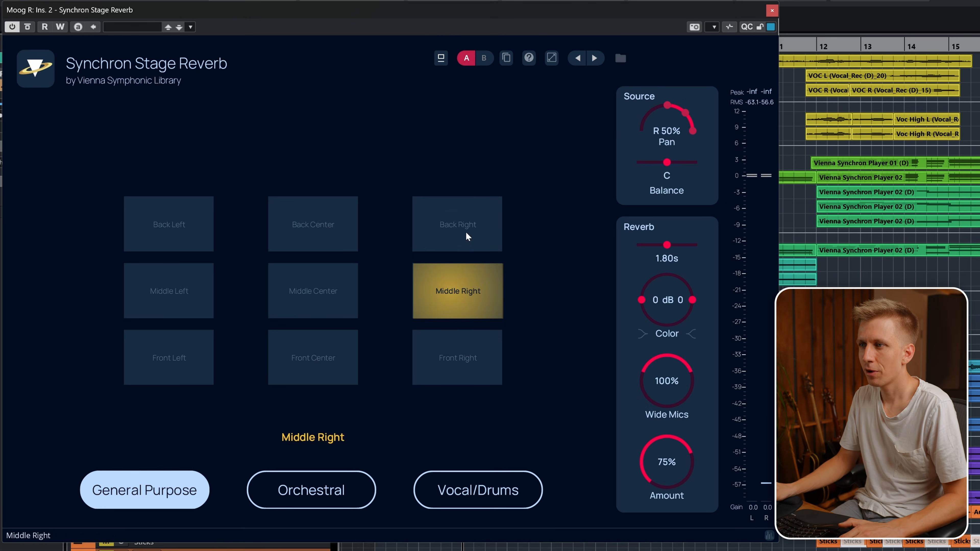
click(468, 236)
click(771, 10)
click(322, 270)
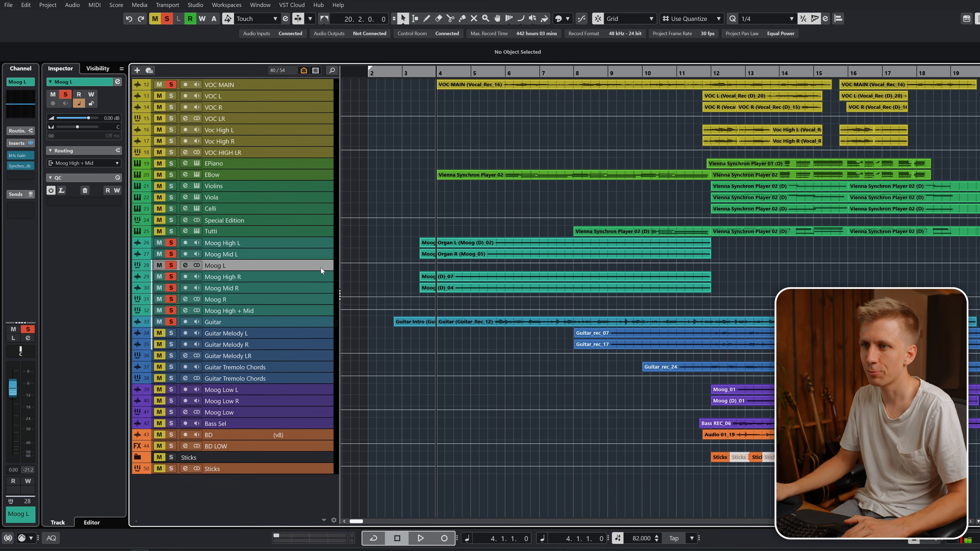
click(20, 166)
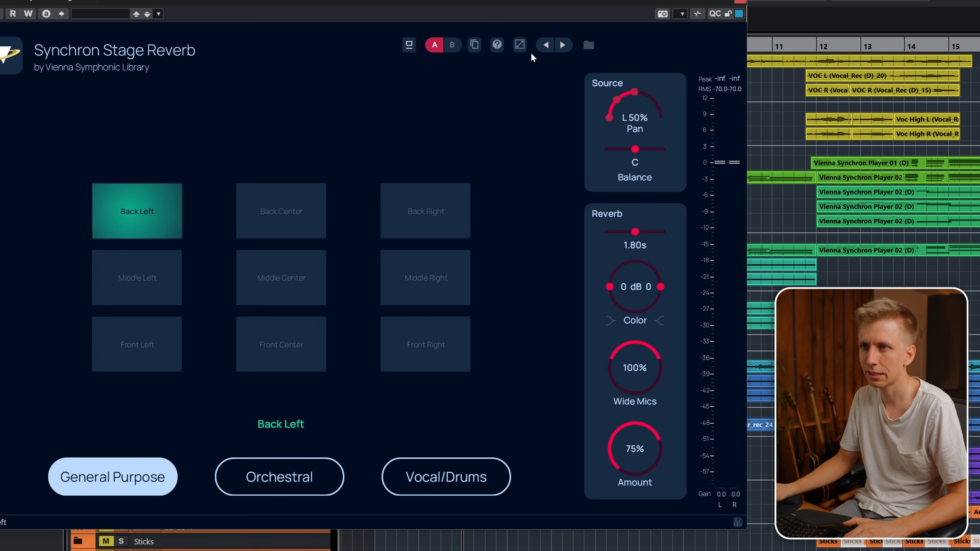
click(740, 1)
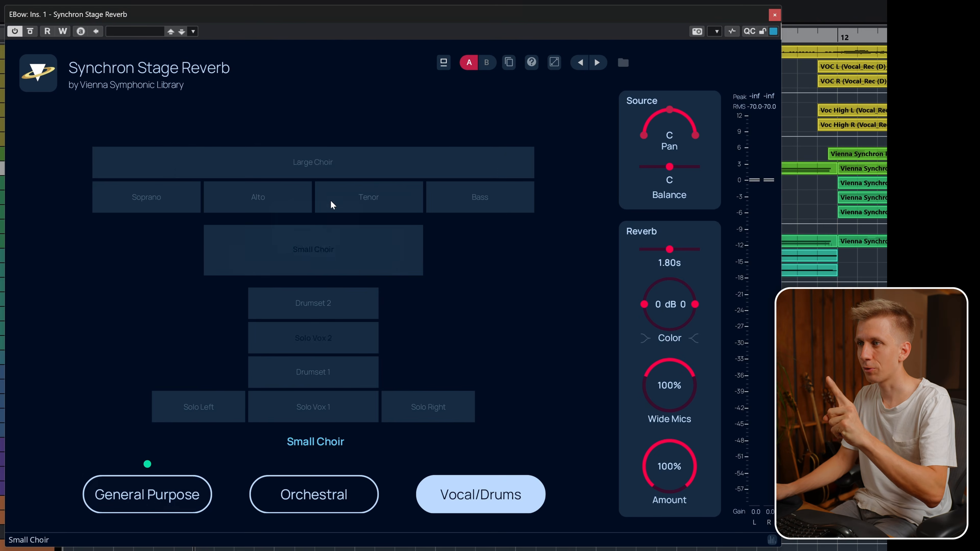
Place the EBow reverb at Large Choir and the Tutti reverb at Piano 2 with Wide Mics 150% and a lower Amount.
click(337, 160)
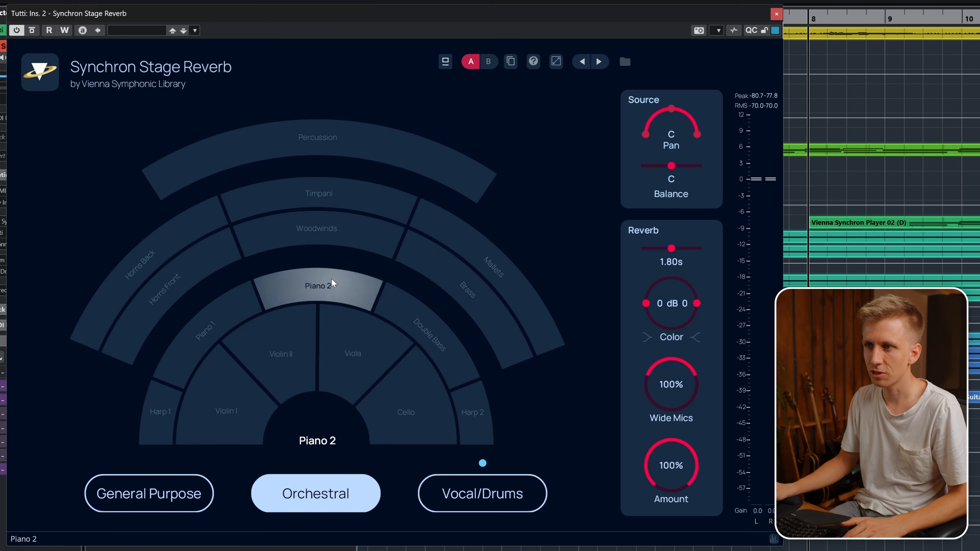
click(317, 298)
key(space)
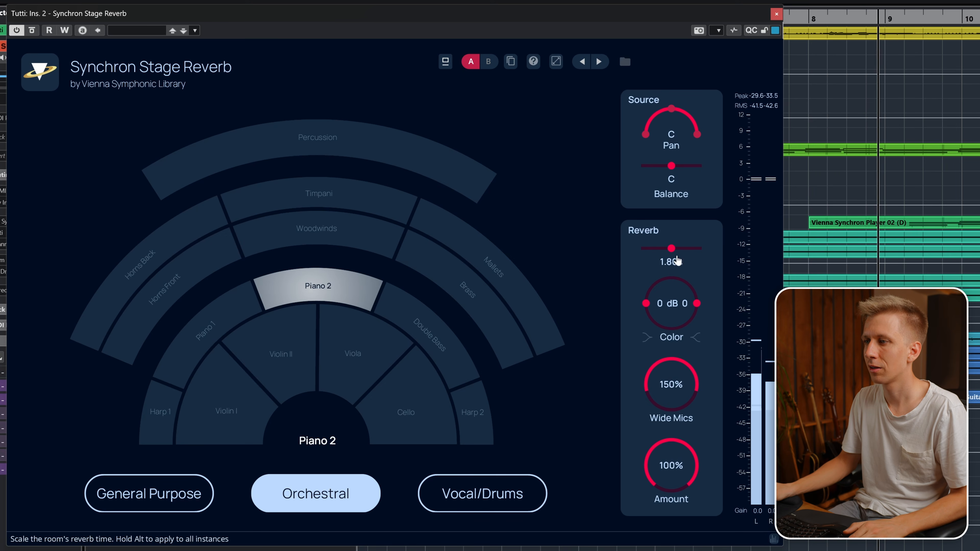
drag(671, 465, 671, 490)
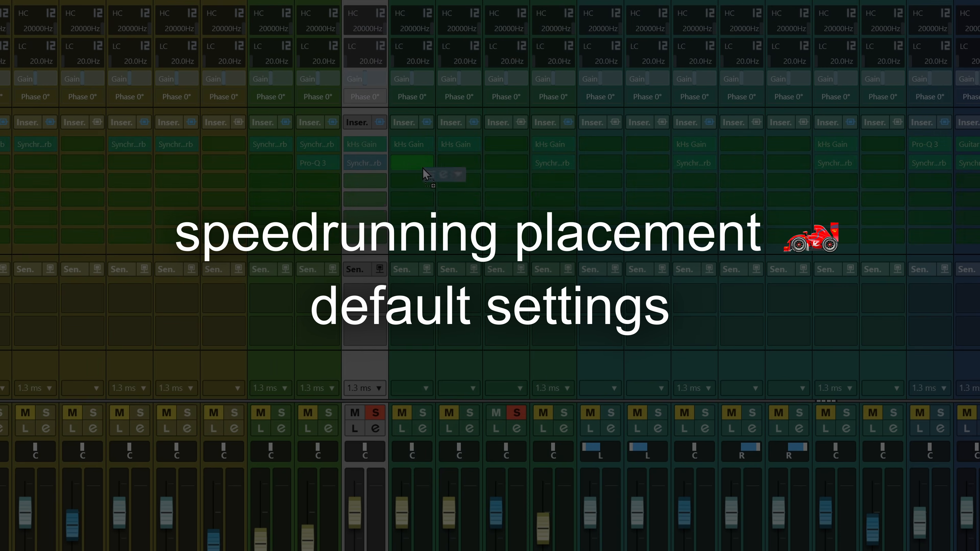
Copy the Violins reverb insert to Viola, and compare Violins, Viola and Celli during playback with their reverbs bypassed and re-enabled.
click(411, 163)
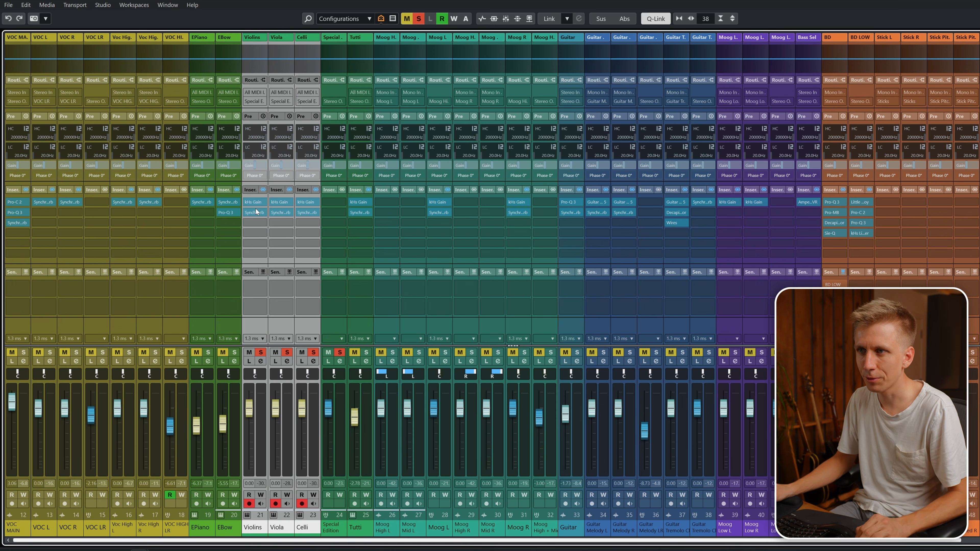
shift+click(255, 211)
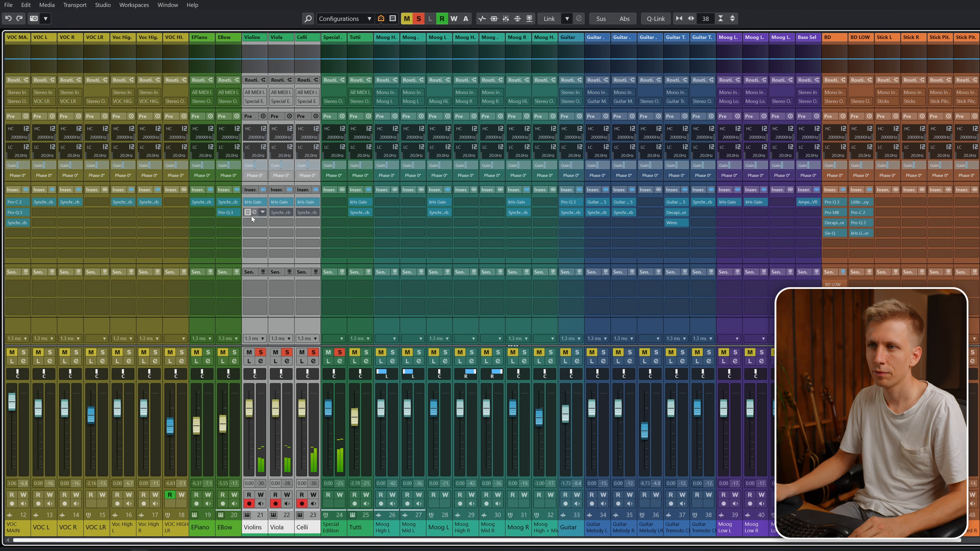
shift+click(248, 213)
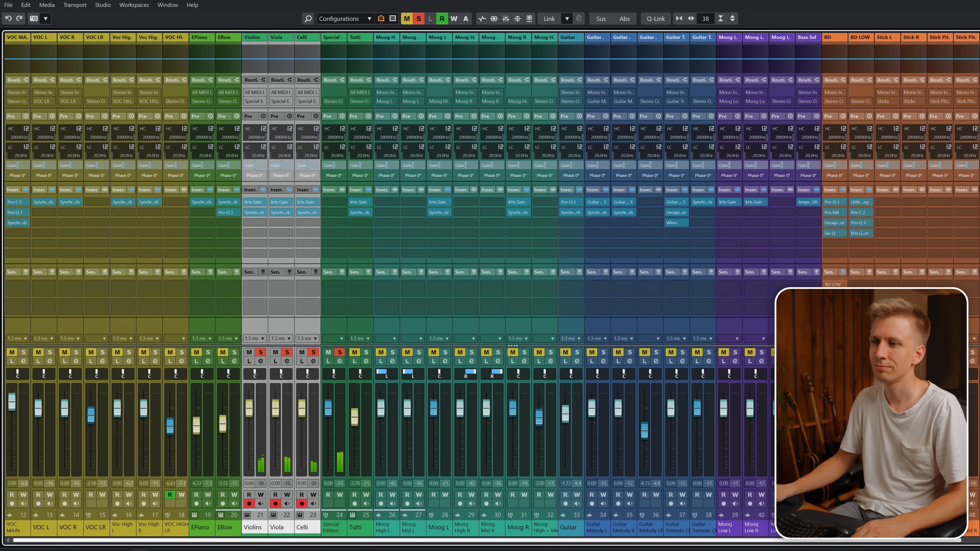